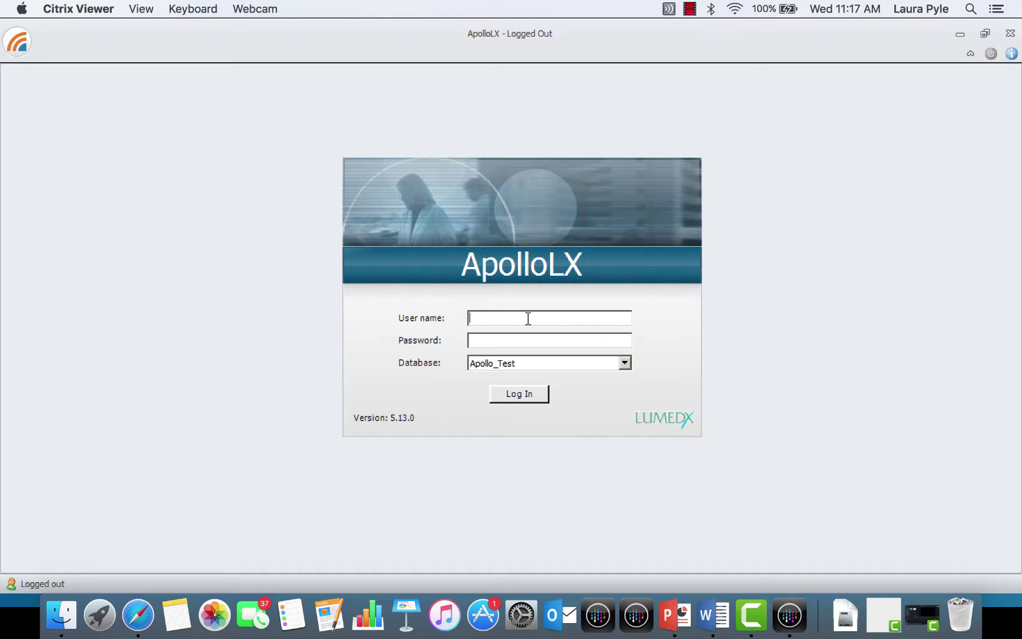
Log in to the Apollo_Test database by entering the account's user name and password
{"action": "type", "text": "LXWCATHPHYS_VEN"}
{"action": "key", "text": "Tab"}
{"action": "key", "text": "Caps_Lock"}
{"action": "type", "text": "*****"}
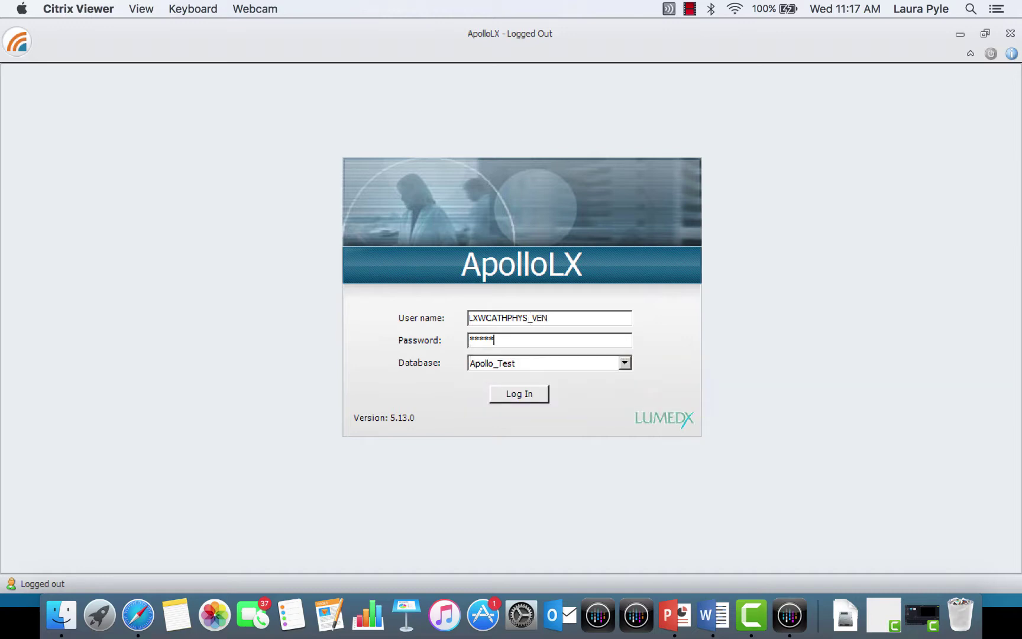
{"action": "type", "text": "***"}
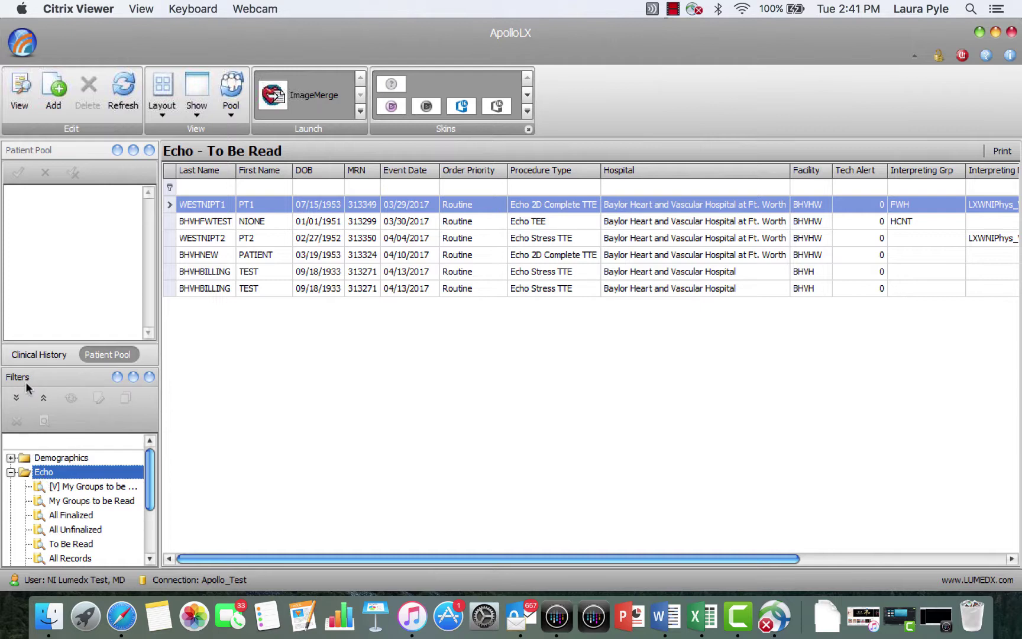
Filter the Echo To Be Read list to interpreting MDs starting with "lx" and open the second patient's Echo Stress TTE study
{"action": "left_click", "coordinate": [66, 547]}
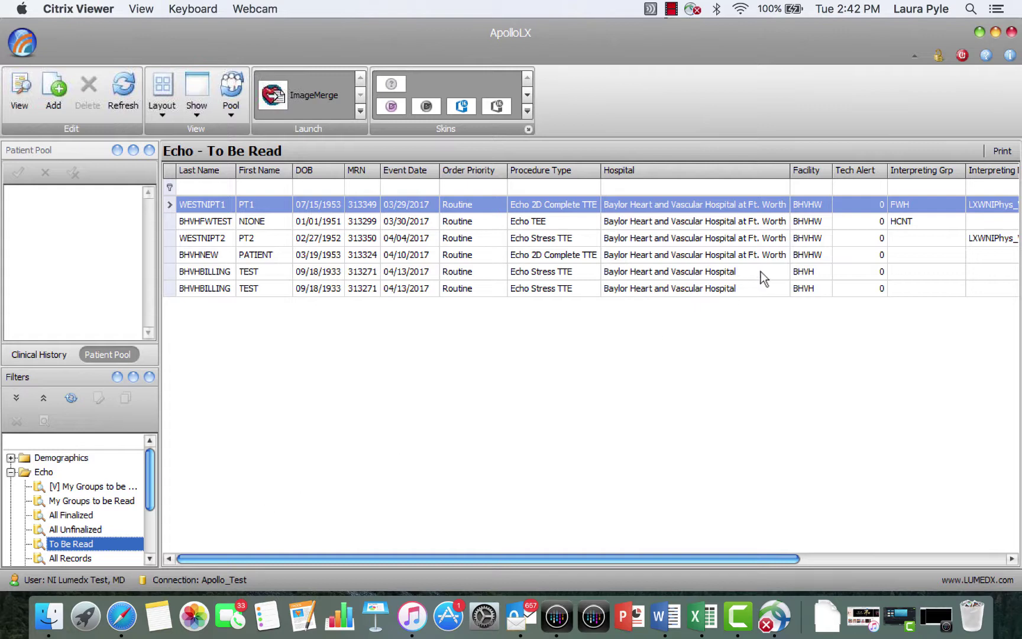
{"action": "left_click", "coordinate": [978, 186]}
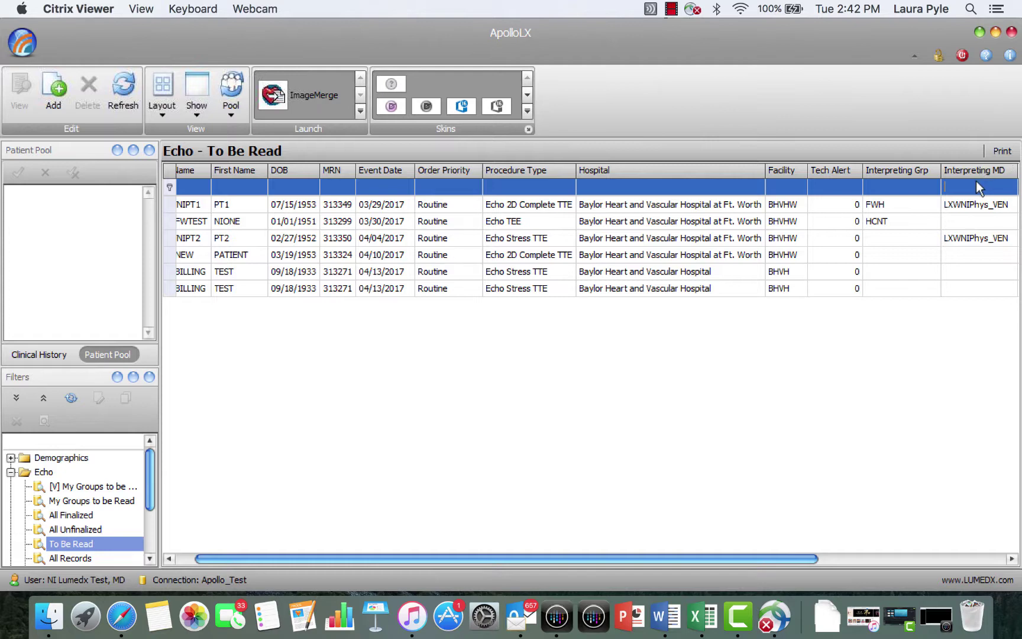
{"action": "type", "text": "lx"}
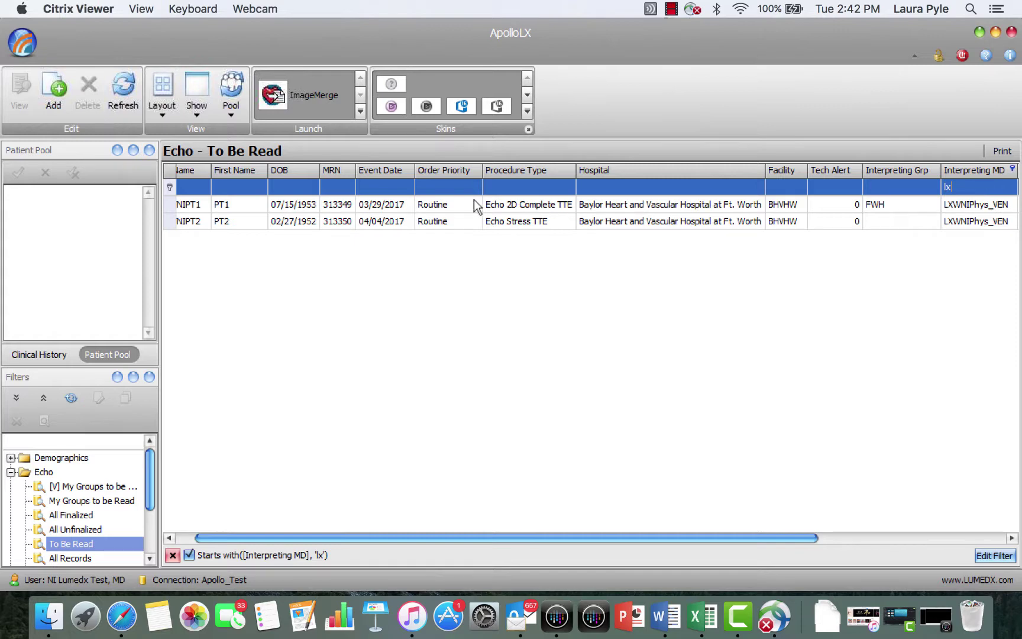
{"action": "left_click", "coordinate": [191, 221]}
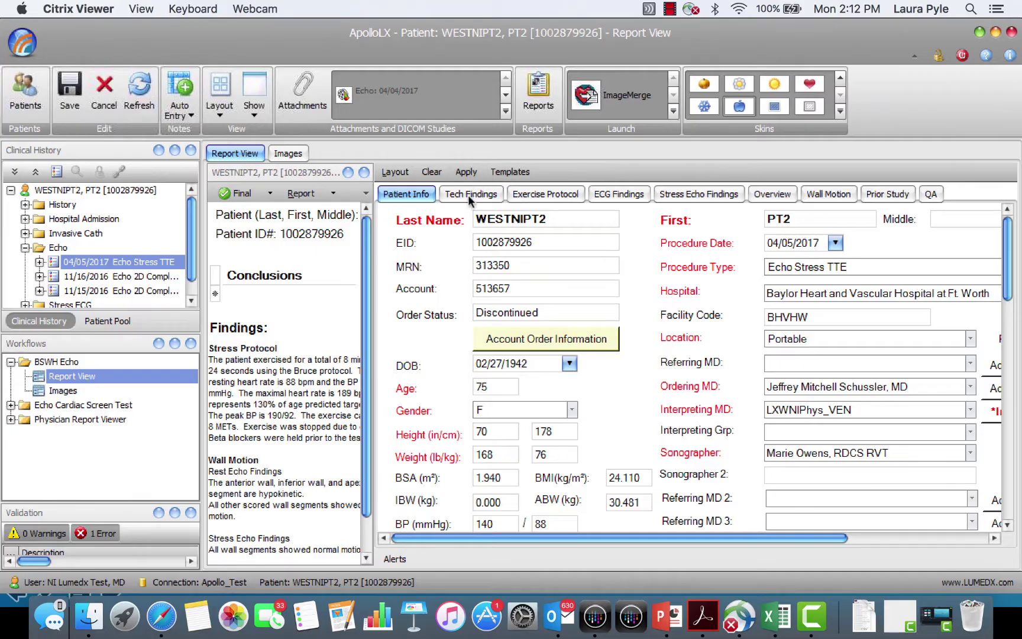
Review the sonographer's tech findings and the exercise protocol data of the stress echo study
{"action": "left_click", "coordinate": [468, 196]}
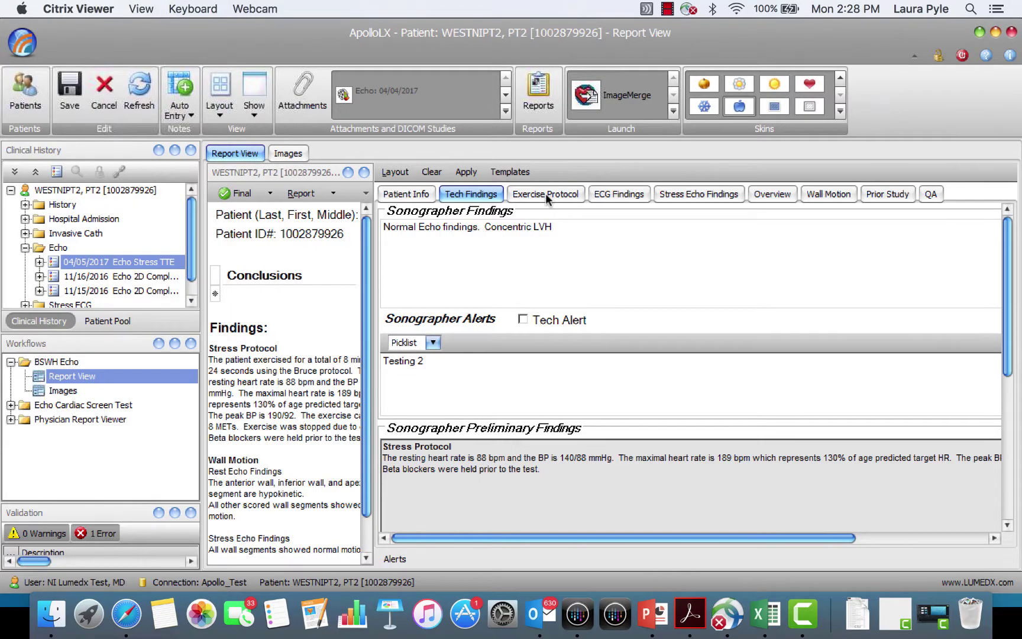
{"action": "left_click", "coordinate": [546, 193]}
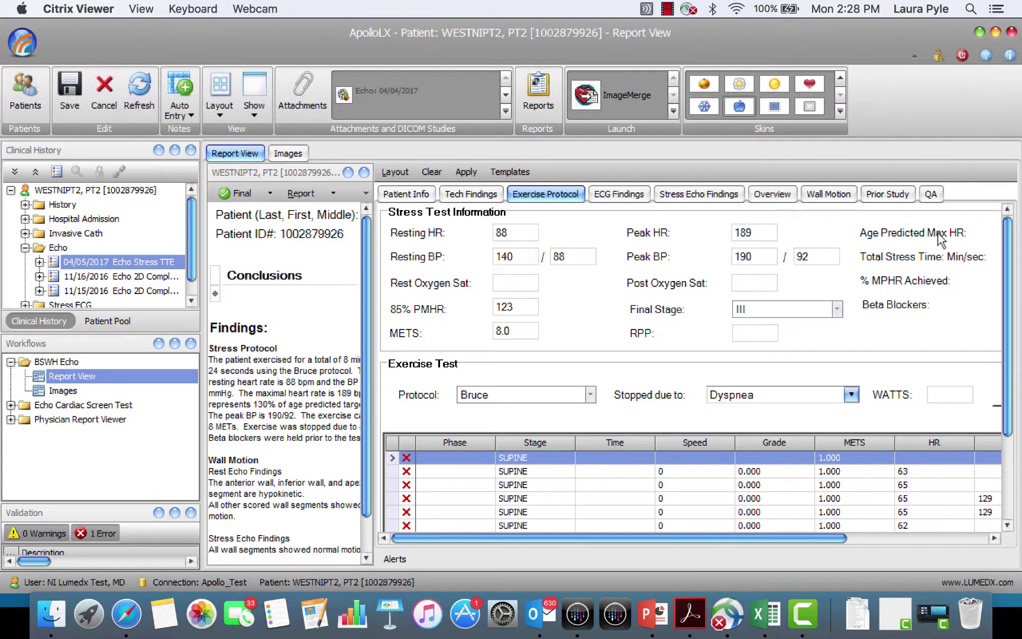
{"action": "left_click", "coordinate": [770, 340]}
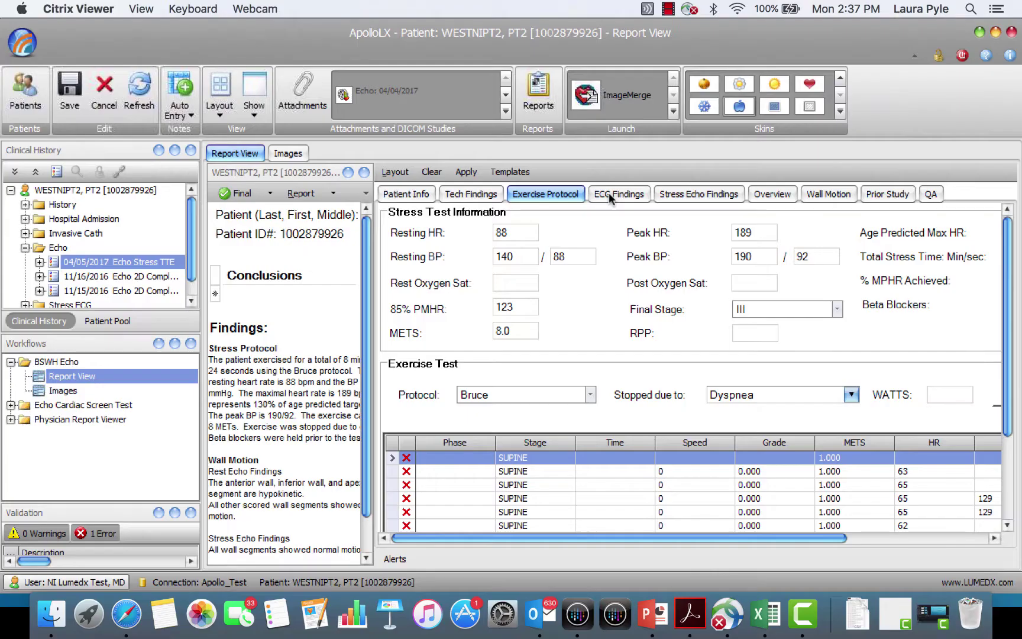
Mark Nml Baseline ECG in the ECG findings and look through the Baseline Rhythm and Atrial arrhythmia choices
{"action": "left_click", "coordinate": [609, 194]}
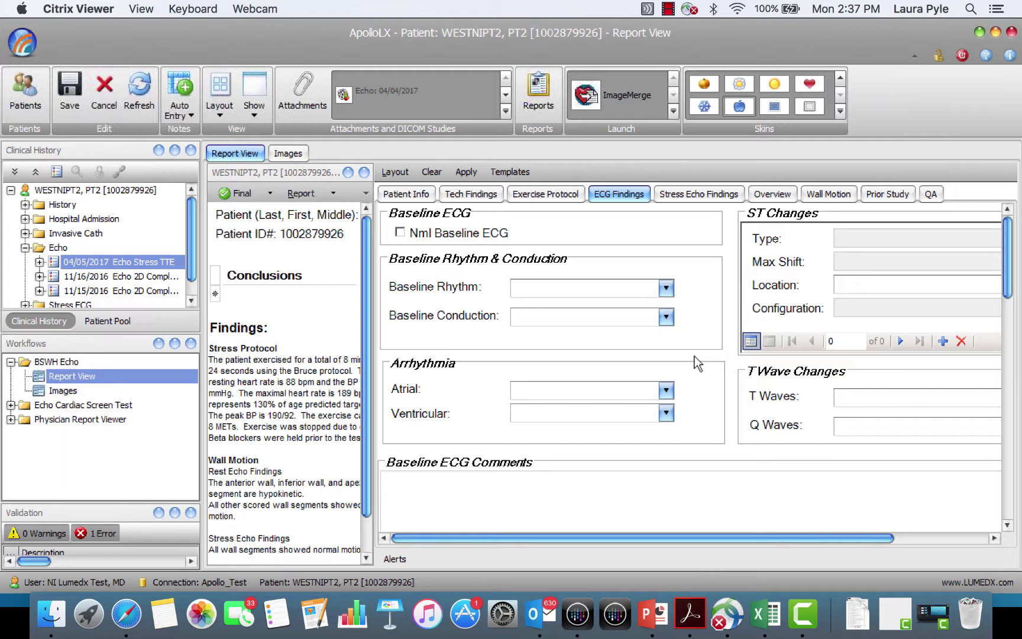
{"action": "left_click", "coordinate": [400, 234]}
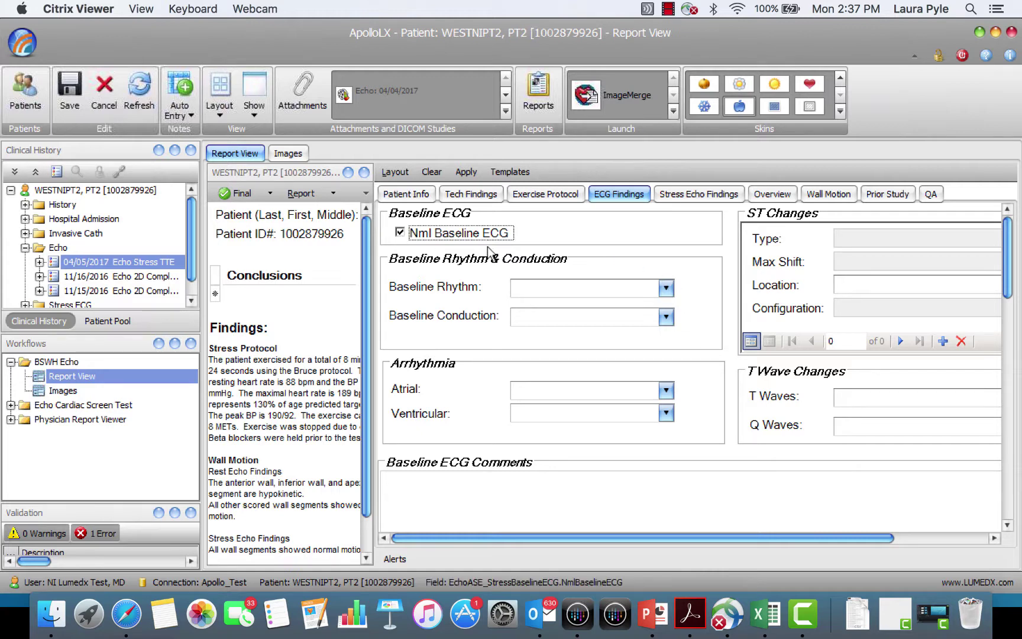
{"action": "left_click", "coordinate": [667, 289]}
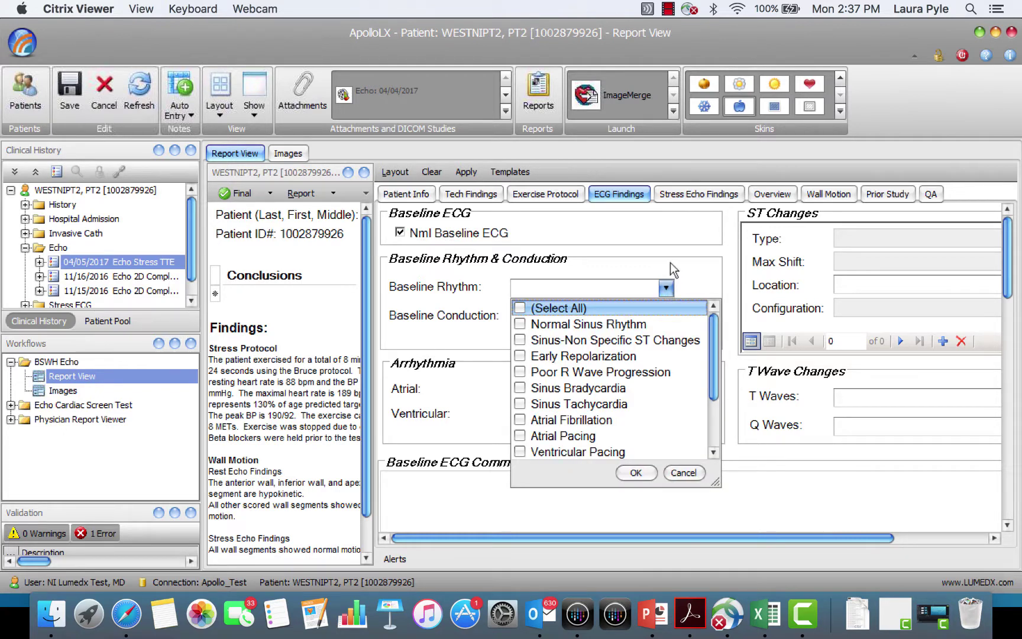
{"action": "left_click", "coordinate": [673, 268]}
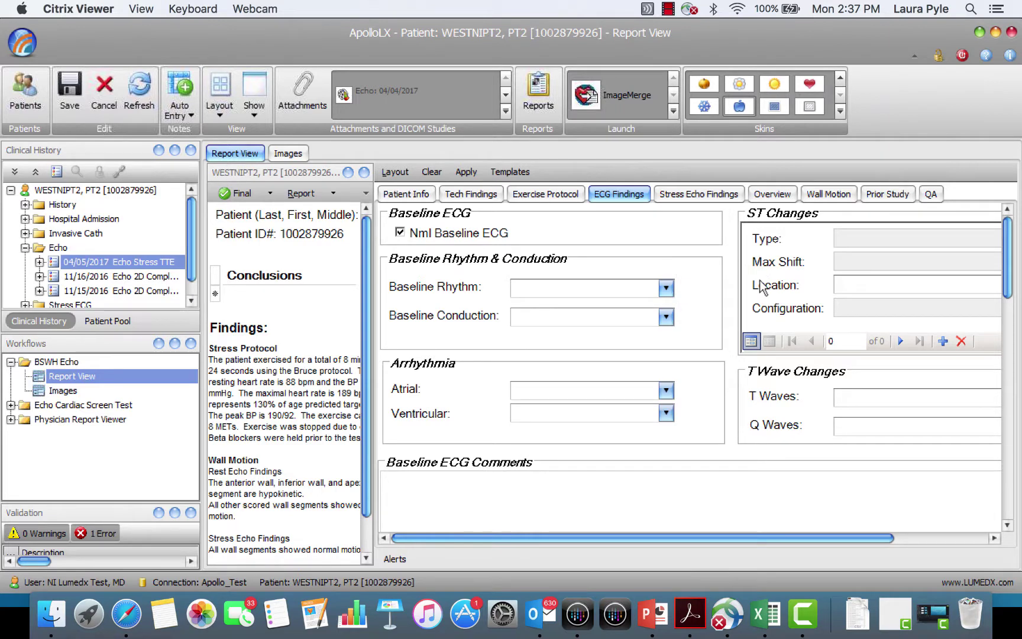
{"action": "left_click", "coordinate": [666, 392]}
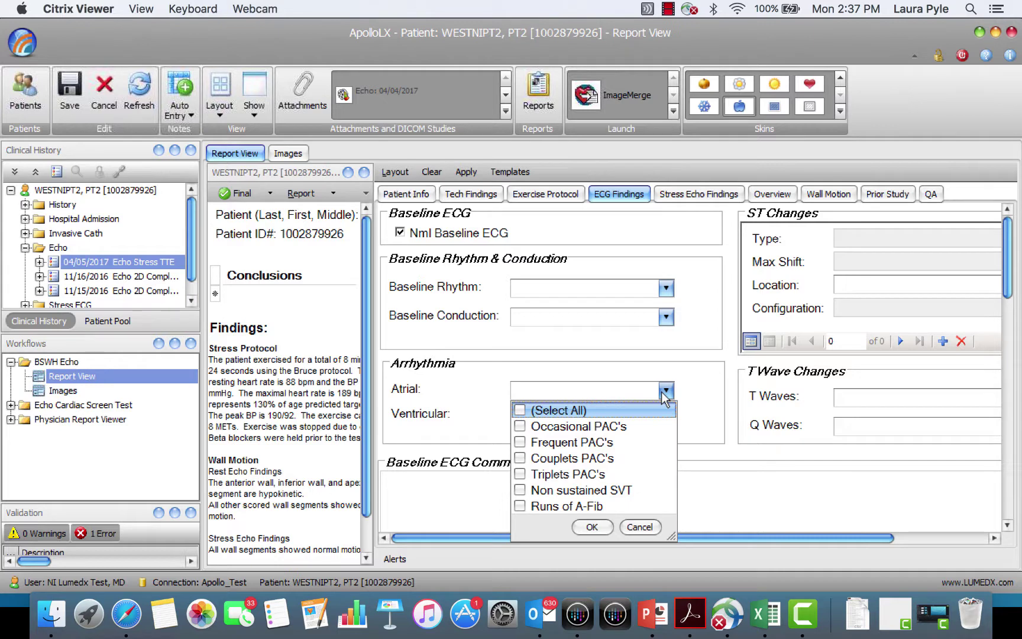
{"action": "left_click", "coordinate": [495, 352]}
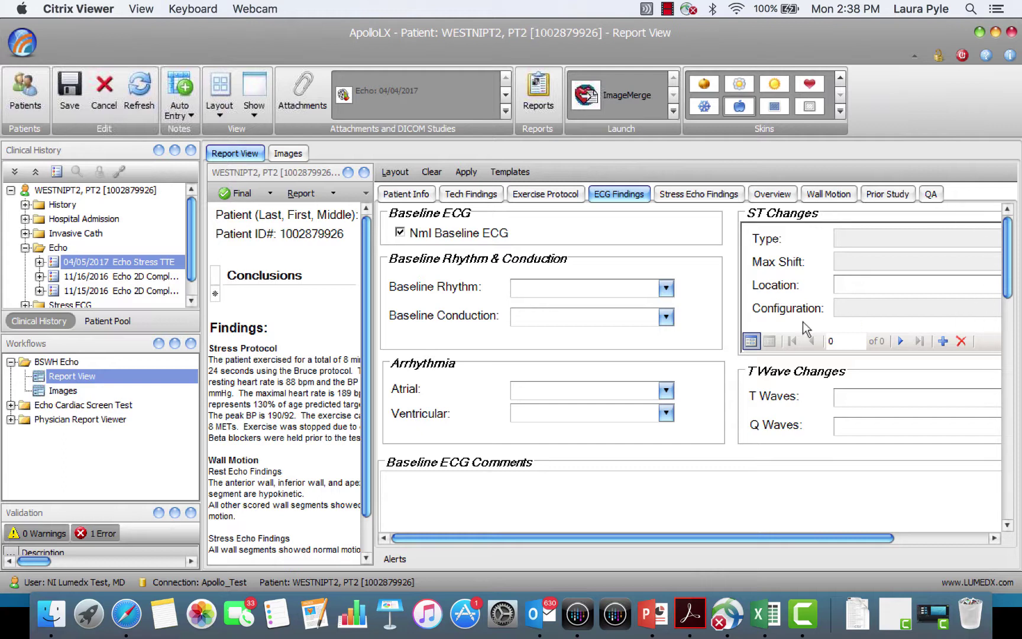
Add a blank record to the baseline ST Changes and look through its Location choices
{"action": "left_click", "coordinate": [943, 342]}
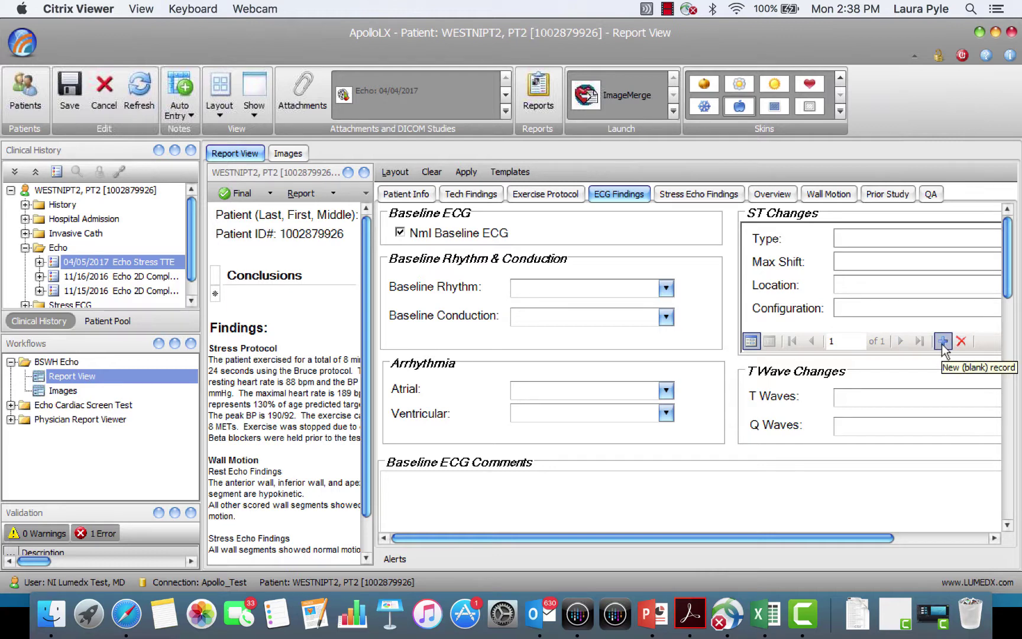
{"action": "left_click_drag", "start_coordinate": [778, 538], "coordinate": [857, 535]}
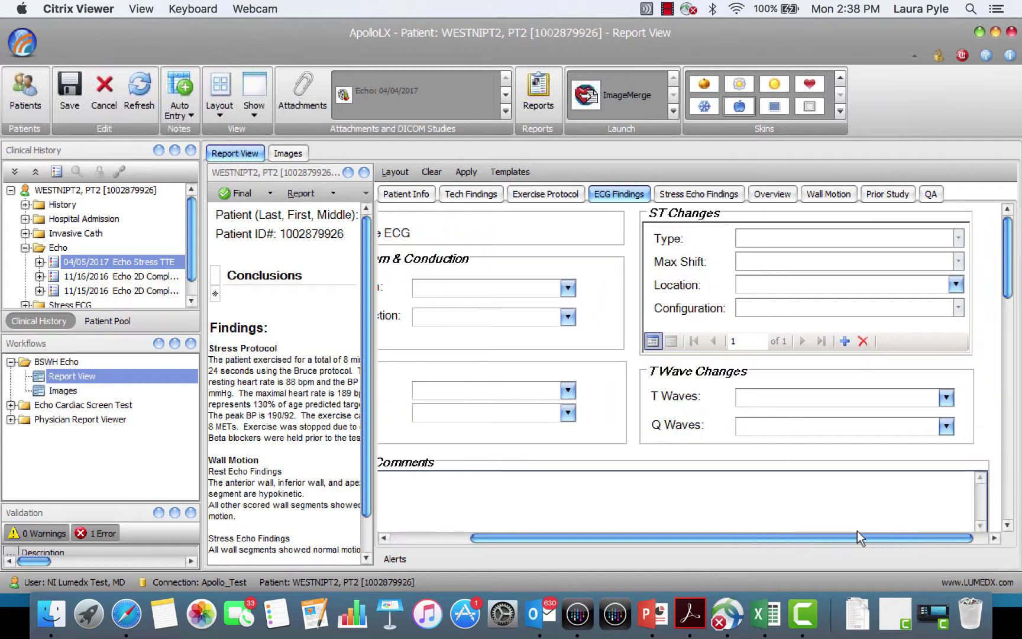
{"action": "left_click", "coordinate": [957, 284]}
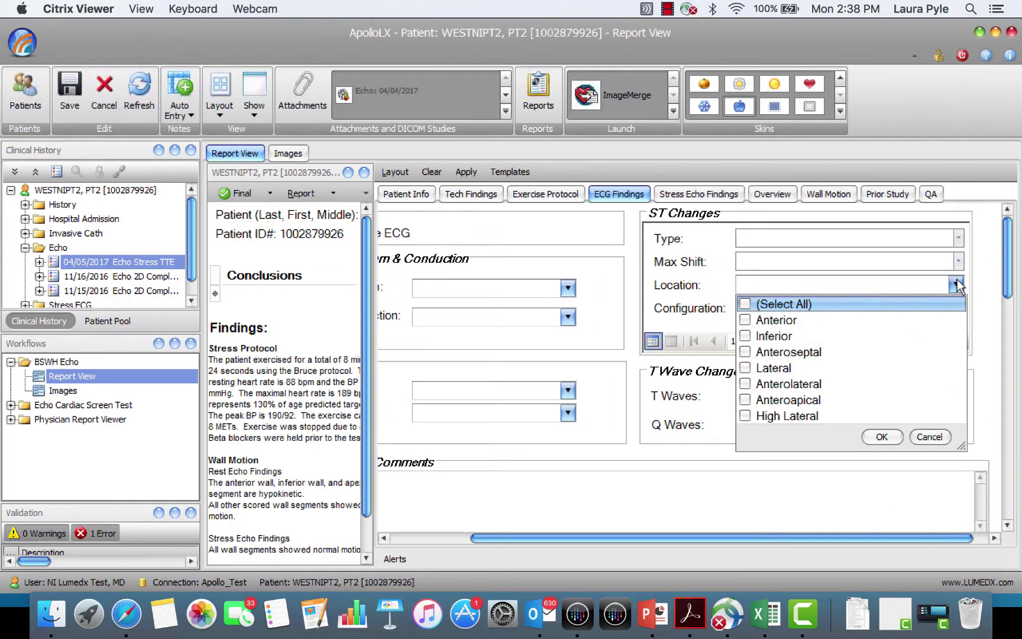
{"action": "left_click", "coordinate": [984, 259]}
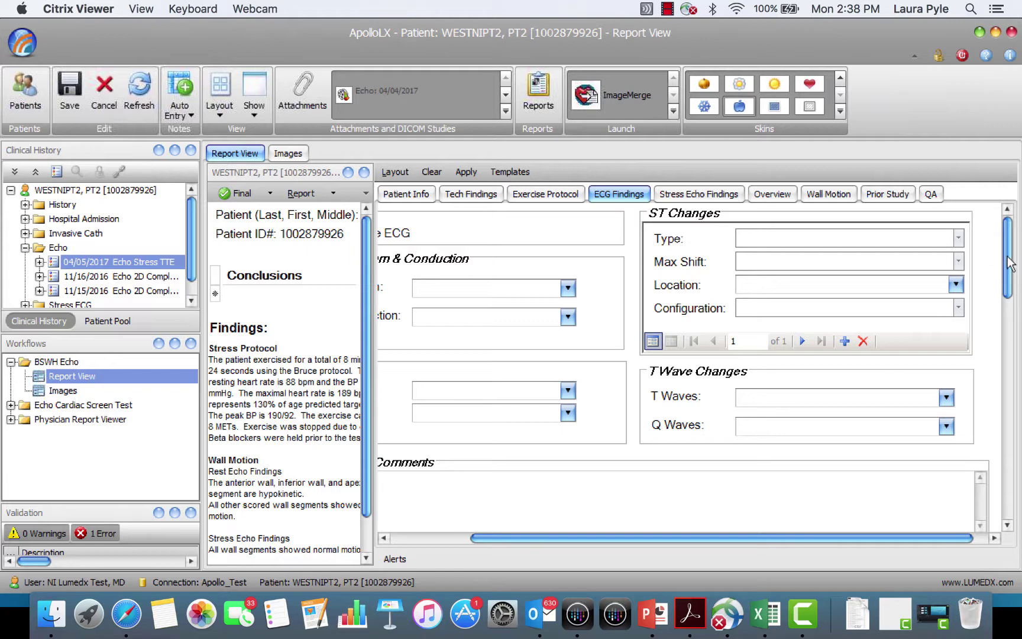
In the Recovery ECG section, set ST Changes Return to Nml to Late at 6 min
{"action": "left_click_drag", "start_coordinate": [1012, 254], "coordinate": [1018, 349]}
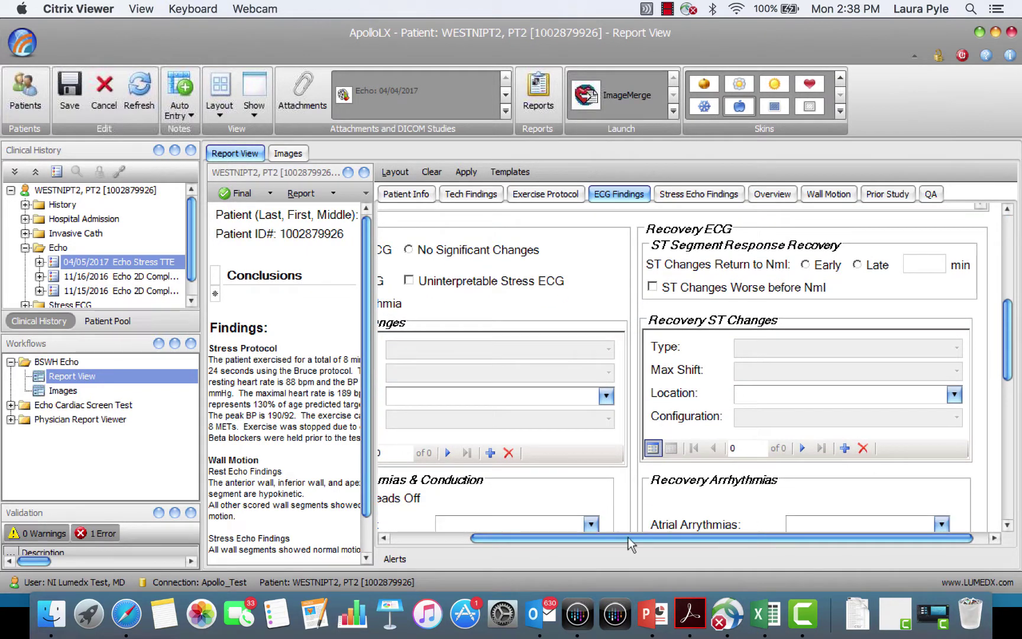
{"action": "left_click_drag", "start_coordinate": [626, 537], "coordinate": [536, 539]}
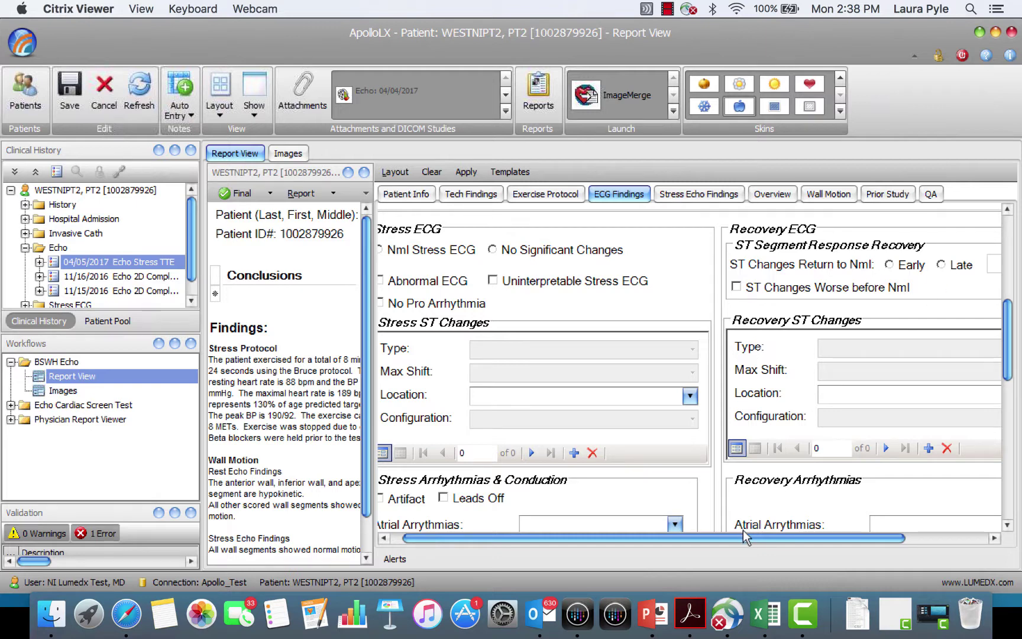
{"action": "left_click_drag", "start_coordinate": [752, 538], "coordinate": [810, 536]}
{"action": "left_click", "coordinate": [932, 268]}
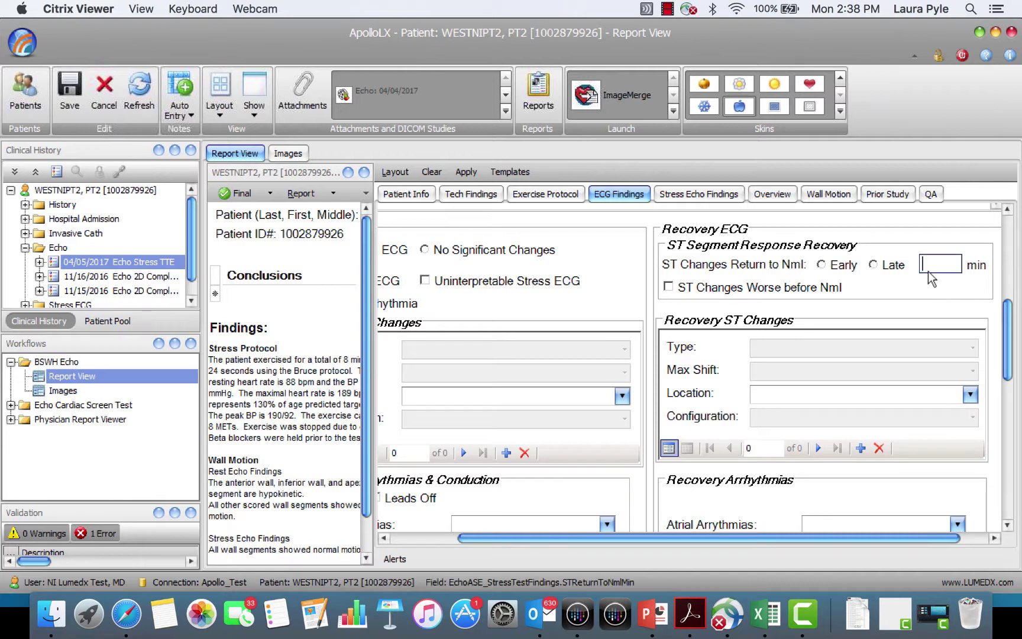
{"action": "type", "text": "60"}
{"action": "key", "text": "BackSpace"}
{"action": "left_click", "coordinate": [873, 265]}
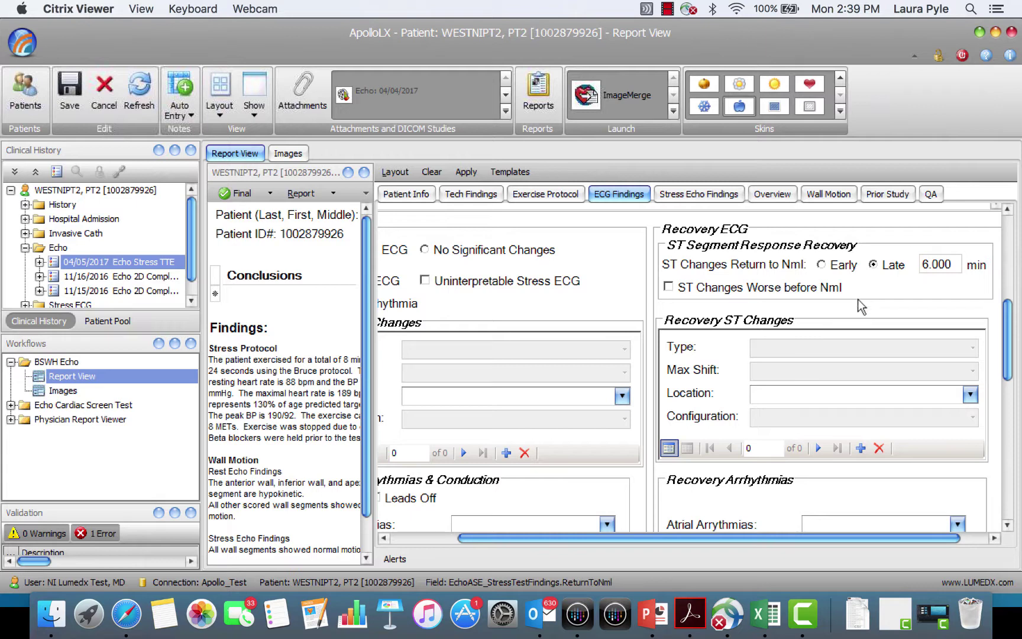
Examine the Baseline ECG, Stress/Recovery ECG and Stress Summary comment fields of the ECG findings
{"action": "left_click_drag", "start_coordinate": [507, 539], "coordinate": [433, 542]}
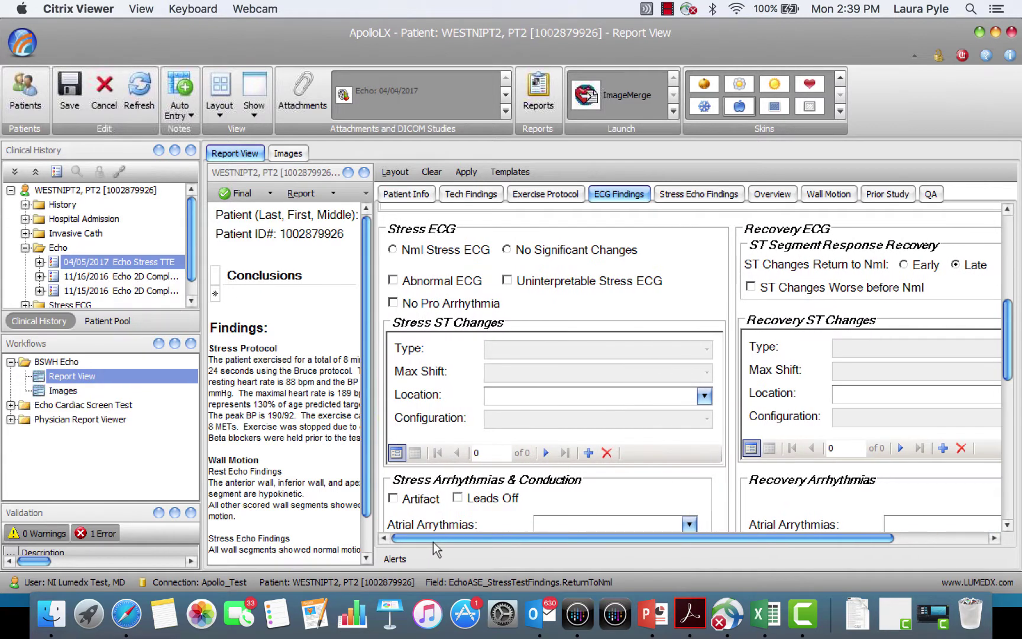
{"action": "left_click_drag", "start_coordinate": [1014, 343], "coordinate": [1014, 310]}
{"action": "left_click", "coordinate": [776, 295]}
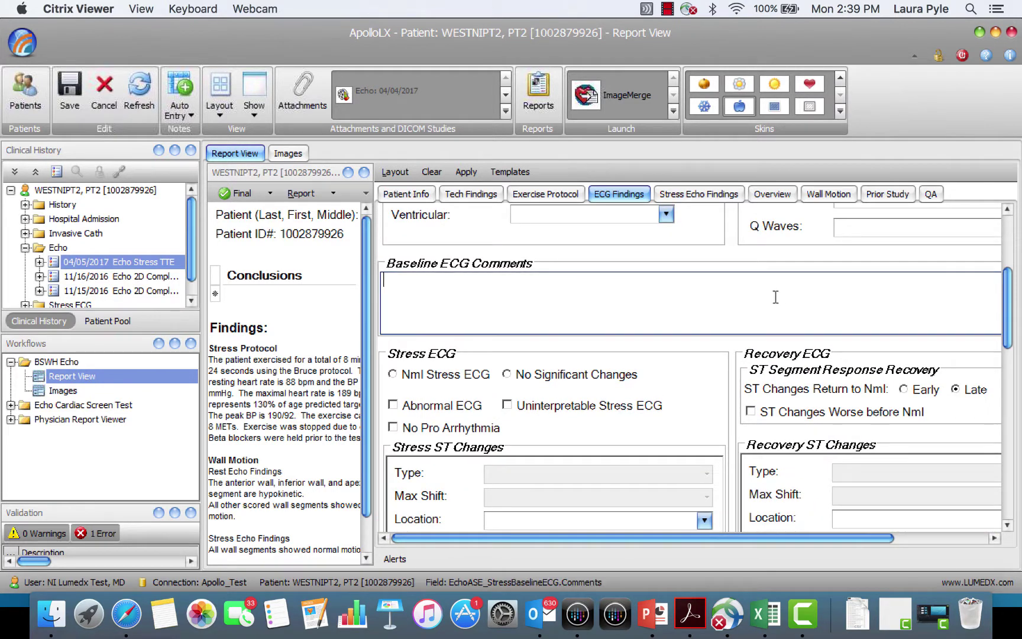
{"action": "left_click_drag", "start_coordinate": [1015, 312], "coordinate": [1011, 413]}
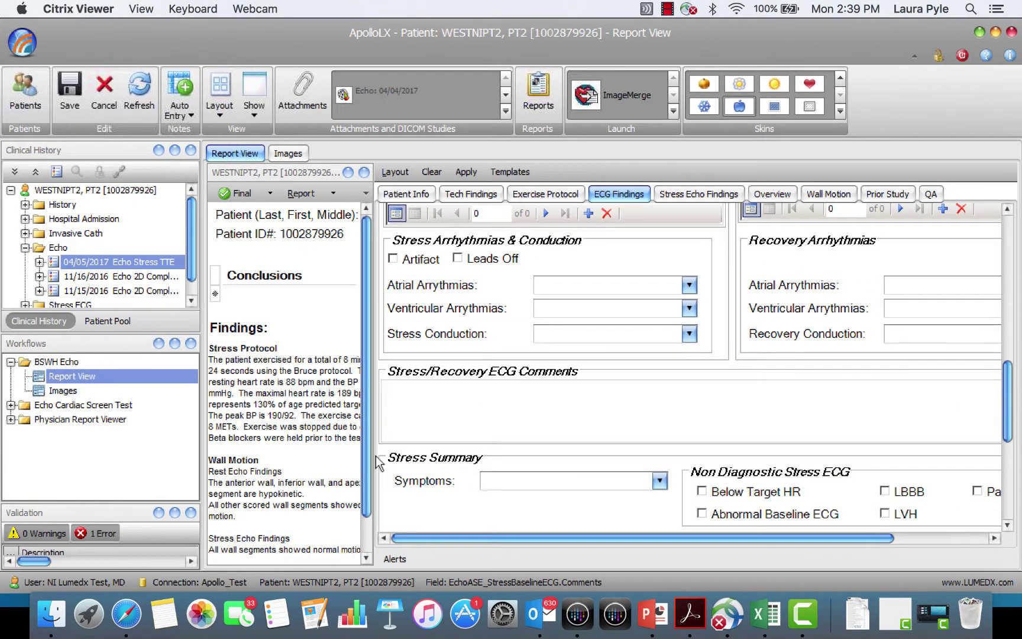
{"action": "left_click", "coordinate": [424, 412]}
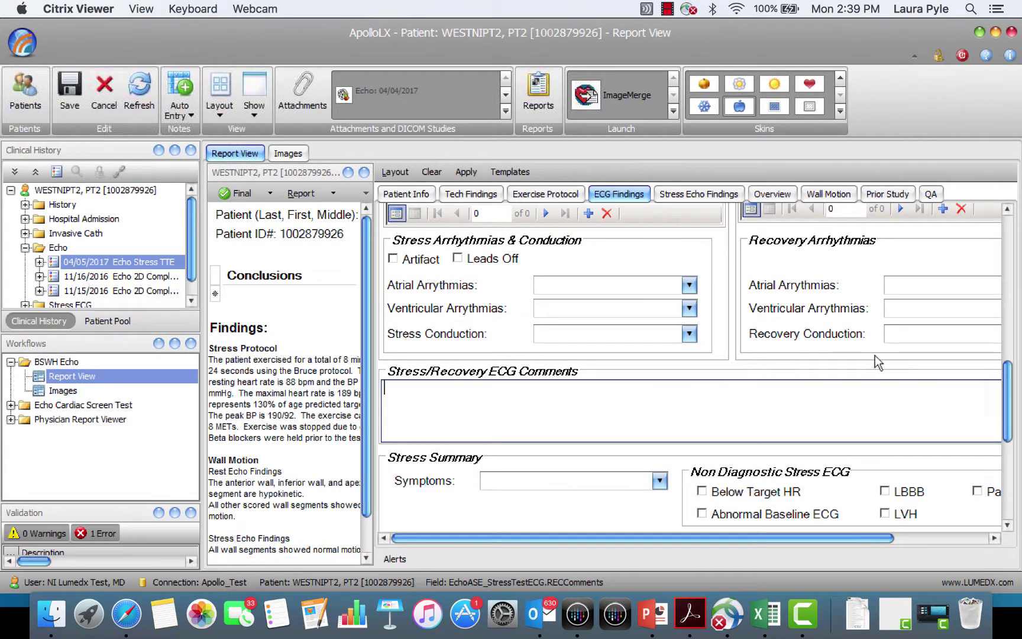
{"action": "left_click_drag", "start_coordinate": [1012, 402], "coordinate": [1014, 483]}
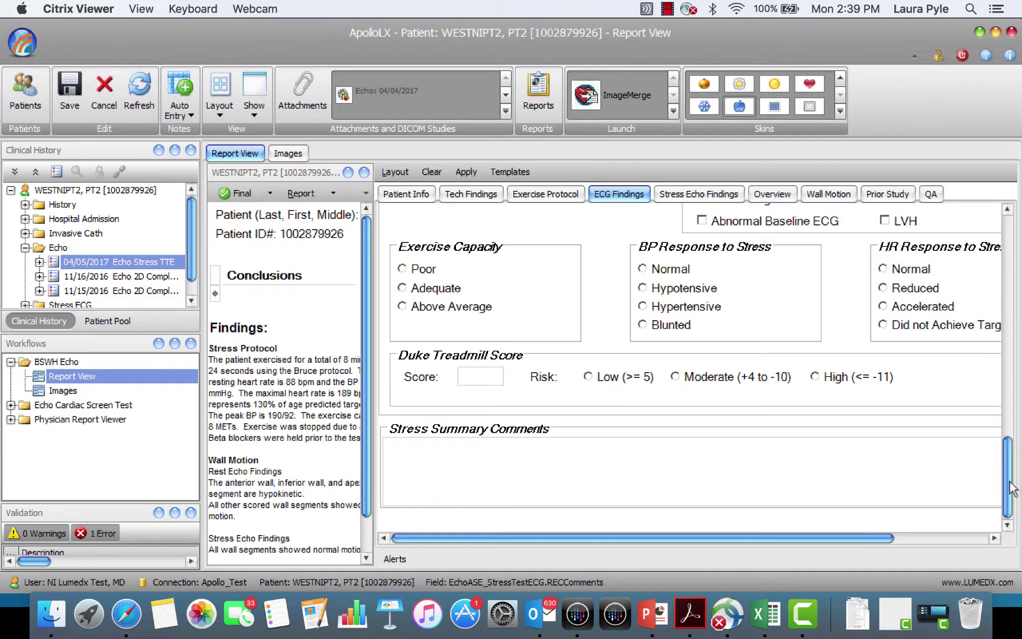
{"action": "left_click", "coordinate": [513, 496]}
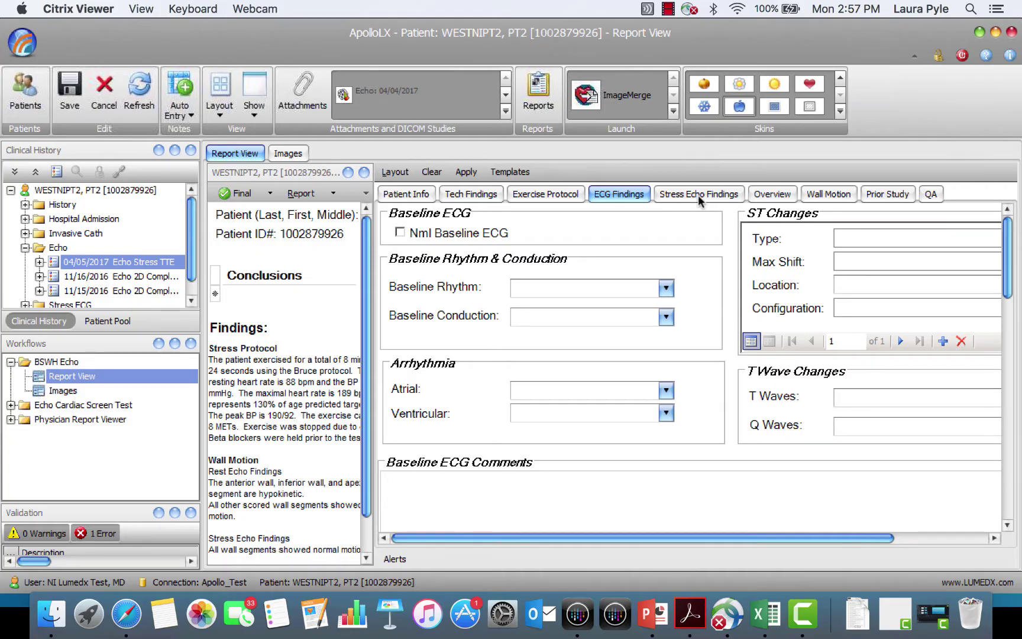
In the stress echo findings, record the Baseline Echo as No Valvular Abnormalities, LV Function Abnormal and Estimated EF 30
{"action": "left_click", "coordinate": [699, 195]}
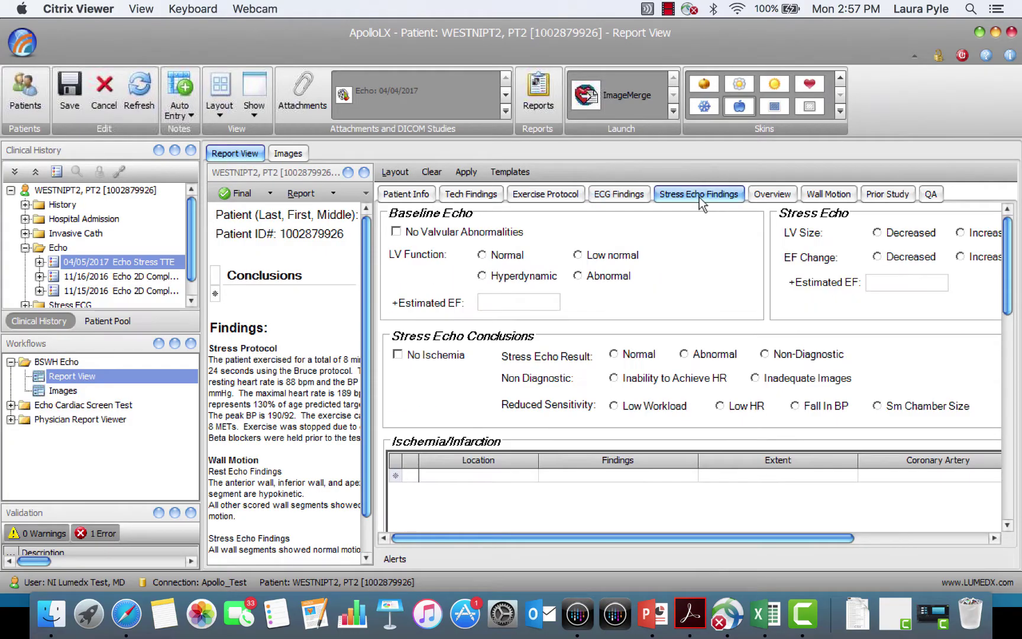
{"action": "left_click_drag", "start_coordinate": [671, 536], "coordinate": [676, 538]}
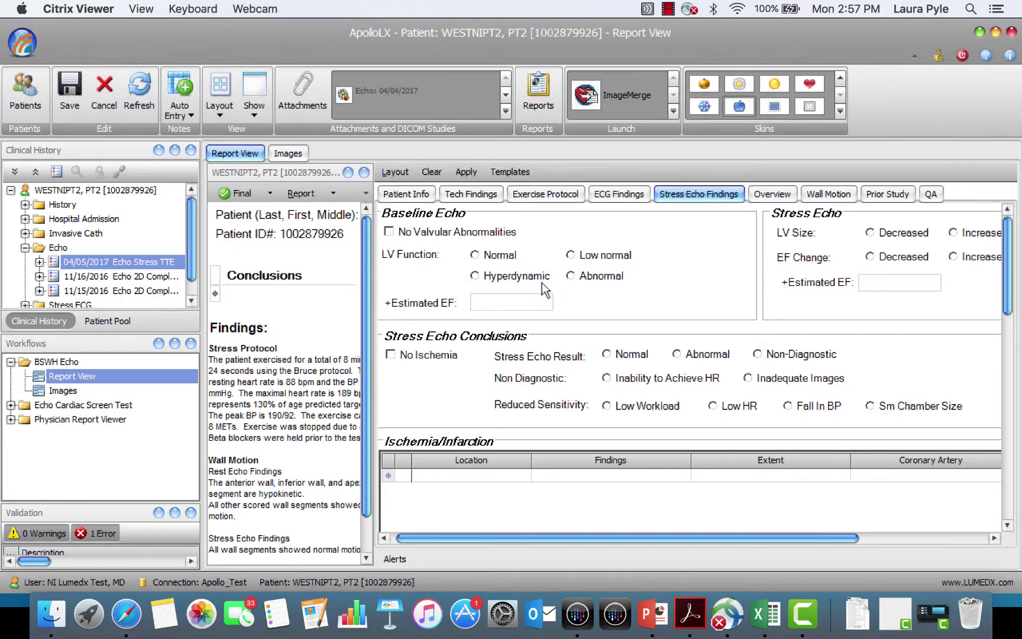
{"action": "left_click", "coordinate": [389, 233]}
{"action": "left_click", "coordinate": [583, 255]}
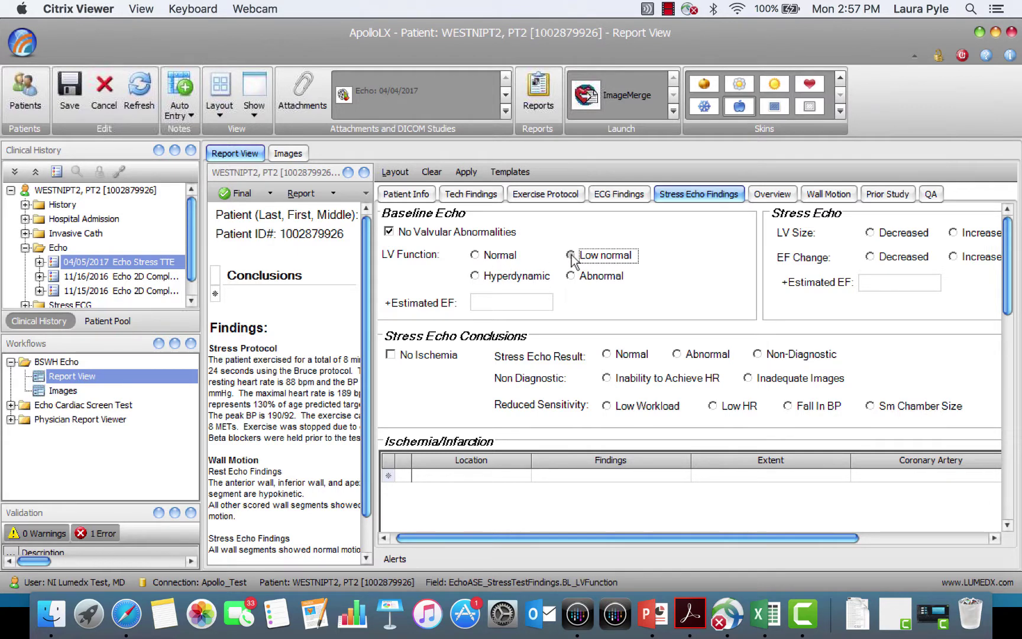
{"action": "left_click", "coordinate": [571, 277]}
{"action": "left_click", "coordinate": [513, 304]}
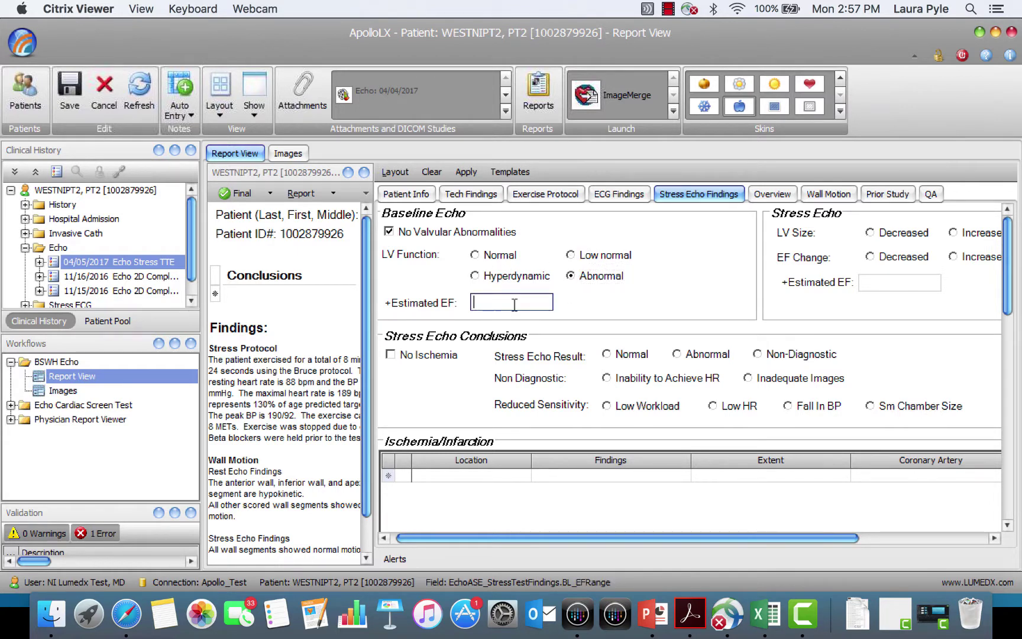
{"action": "type", "text": "30"}
Record the Stress Echo values with LV Size Decreased, EF Change Decreased and Estimated EF 35
{"action": "left_click", "coordinate": [871, 233]}
{"action": "left_click", "coordinate": [870, 257]}
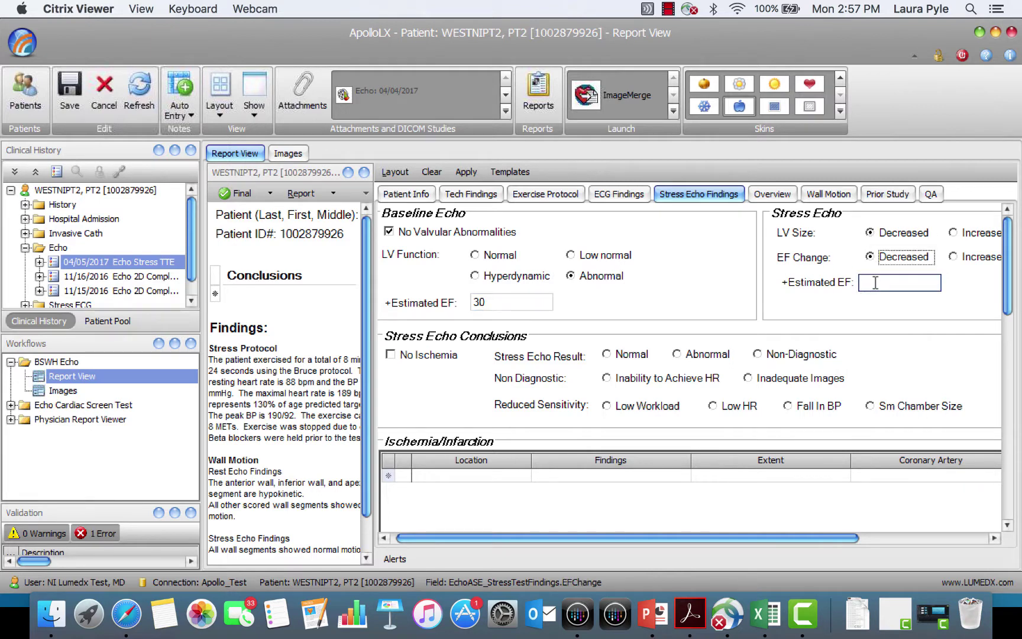
{"action": "left_click", "coordinate": [875, 282]}
{"action": "type", "text": "35"}
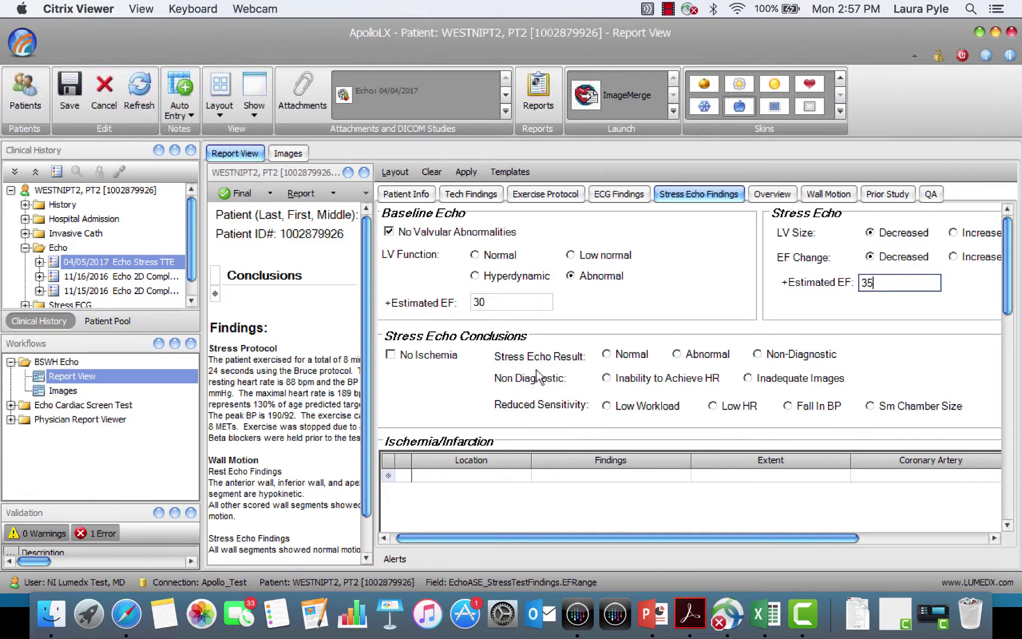
In the Stress Echo Conclusions, mark No Ischemia and set Non Diagnostic to Inability to Achieve HR, and place the cursor in Echo Comments
{"action": "left_click", "coordinate": [389, 355]}
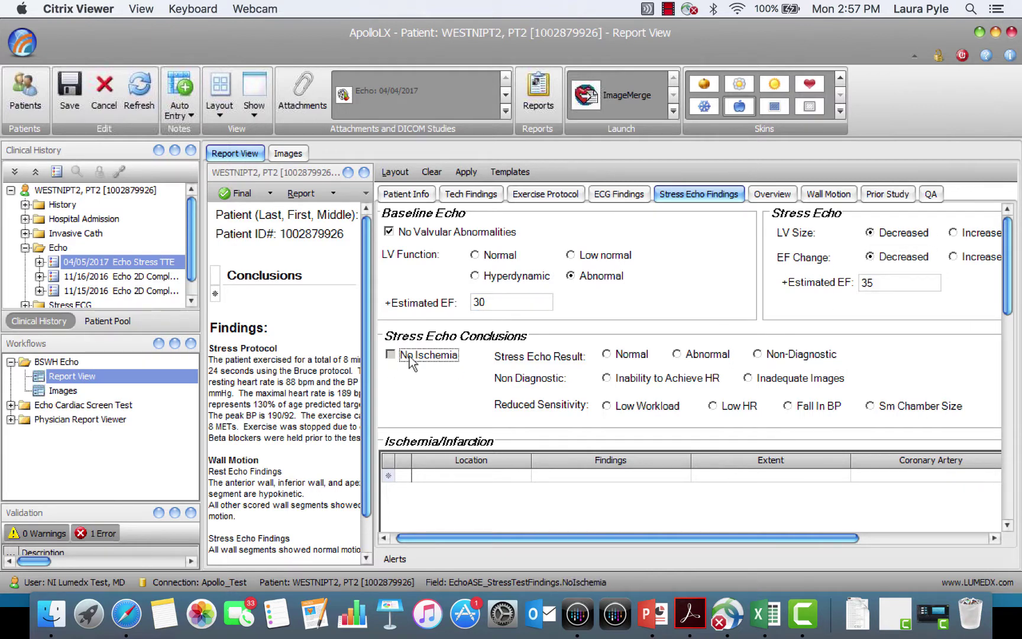
{"action": "left_click", "coordinate": [608, 379]}
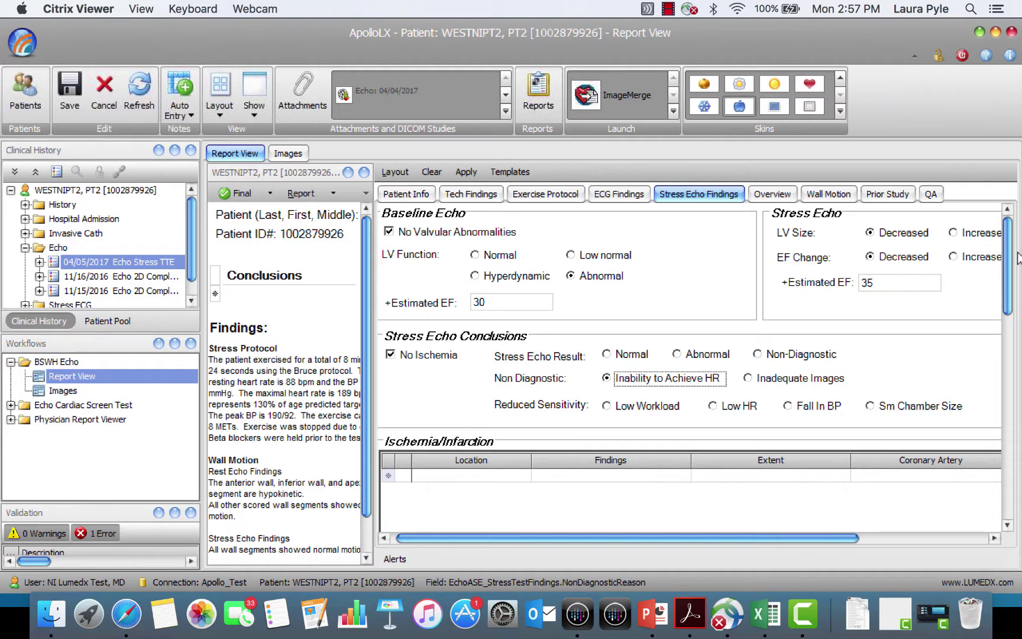
{"action": "left_click_drag", "start_coordinate": [1011, 260], "coordinate": [1009, 323]}
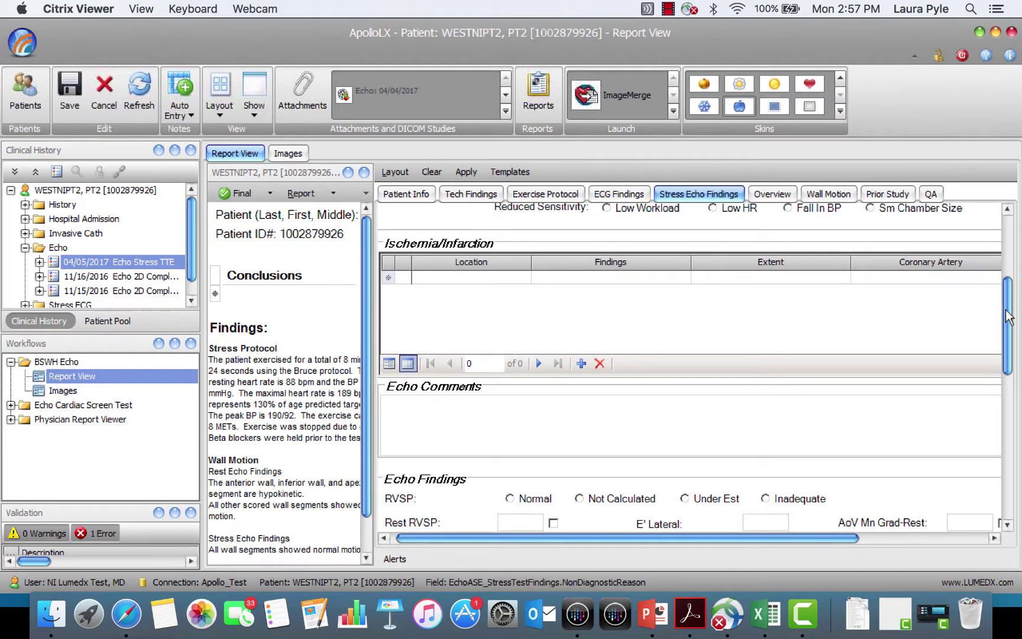
{"action": "left_click", "coordinate": [475, 426]}
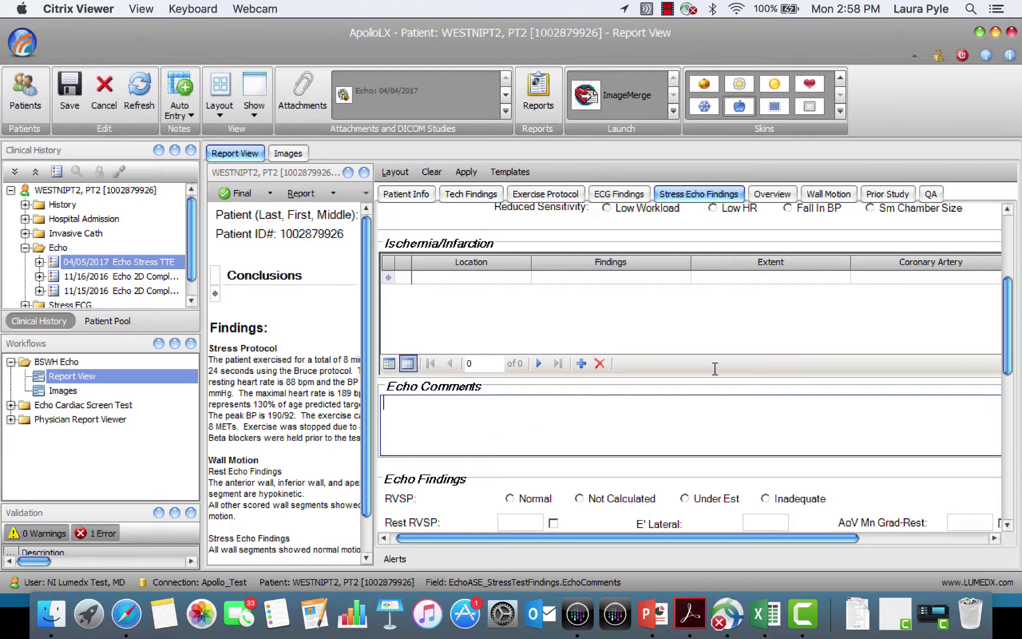
{"action": "left_click_drag", "start_coordinate": [1009, 350], "coordinate": [1005, 408]}
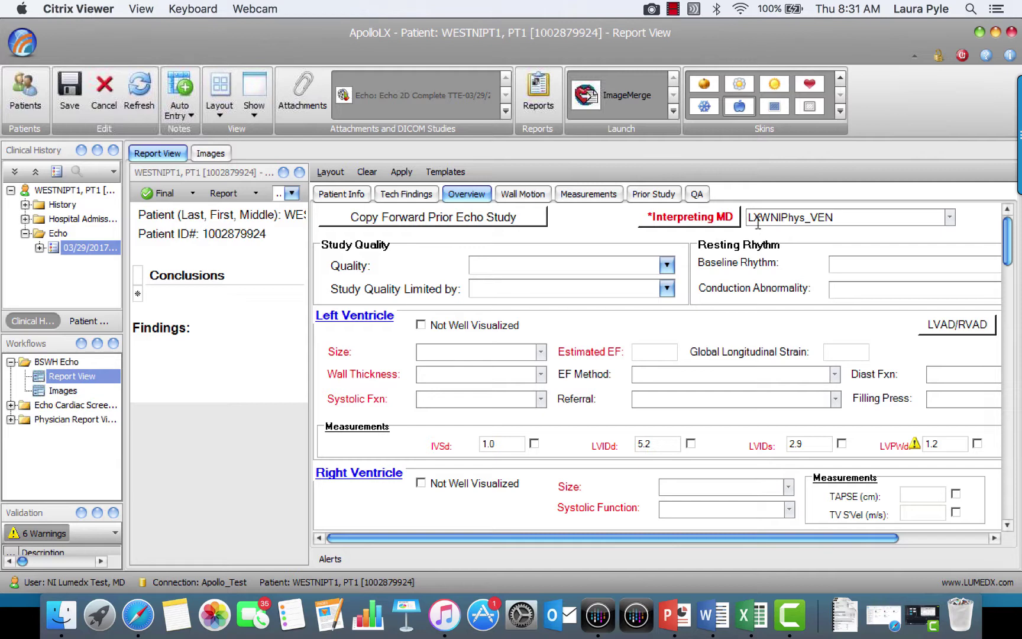
Look up the Interpreting MD in the Master Physician Lookup by last name starting with "lx" and apply the matching test physician
{"action": "left_click", "coordinate": [702, 222]}
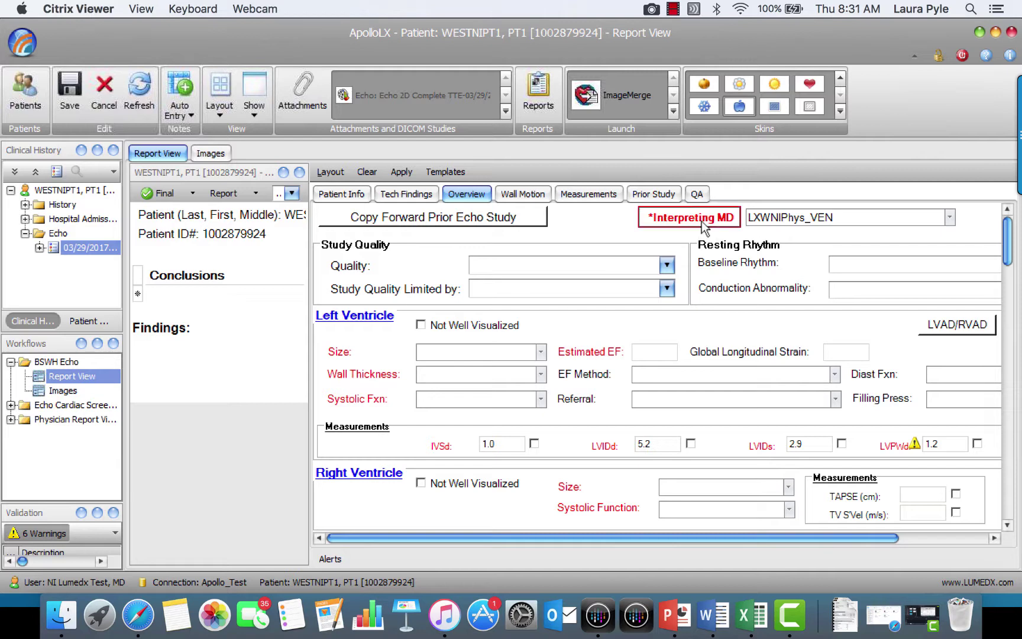
{"action": "left_click", "coordinate": [702, 222]}
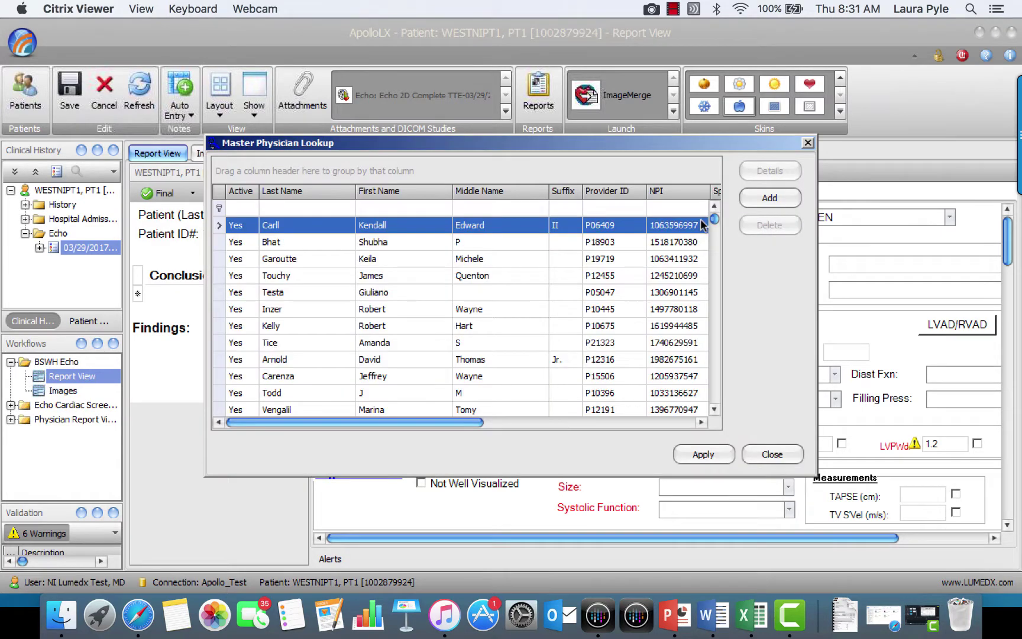
{"action": "left_click", "coordinate": [299, 207]}
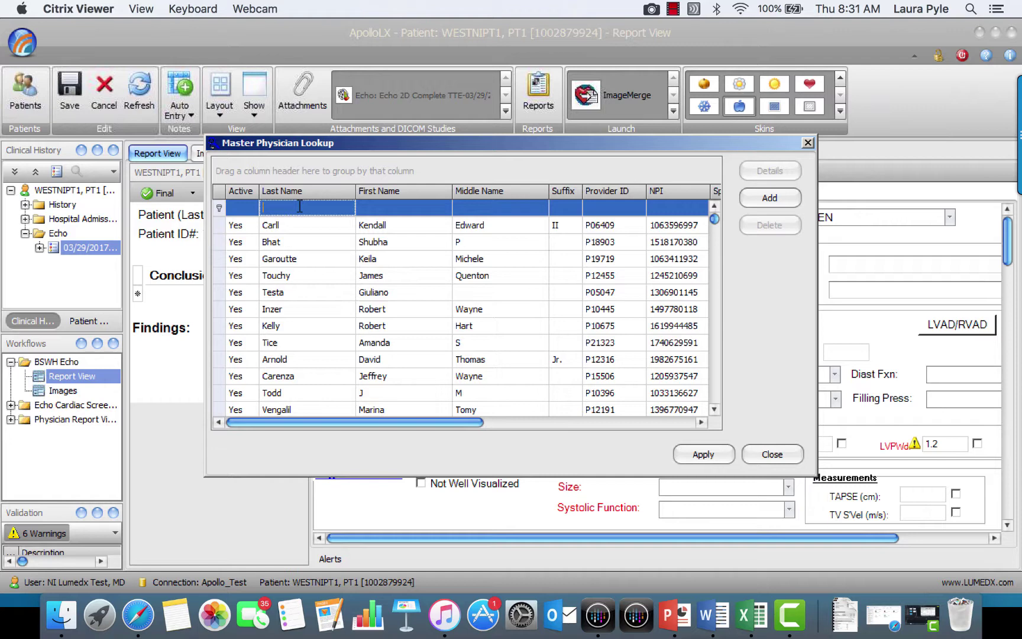
{"action": "type", "text": "lx"}
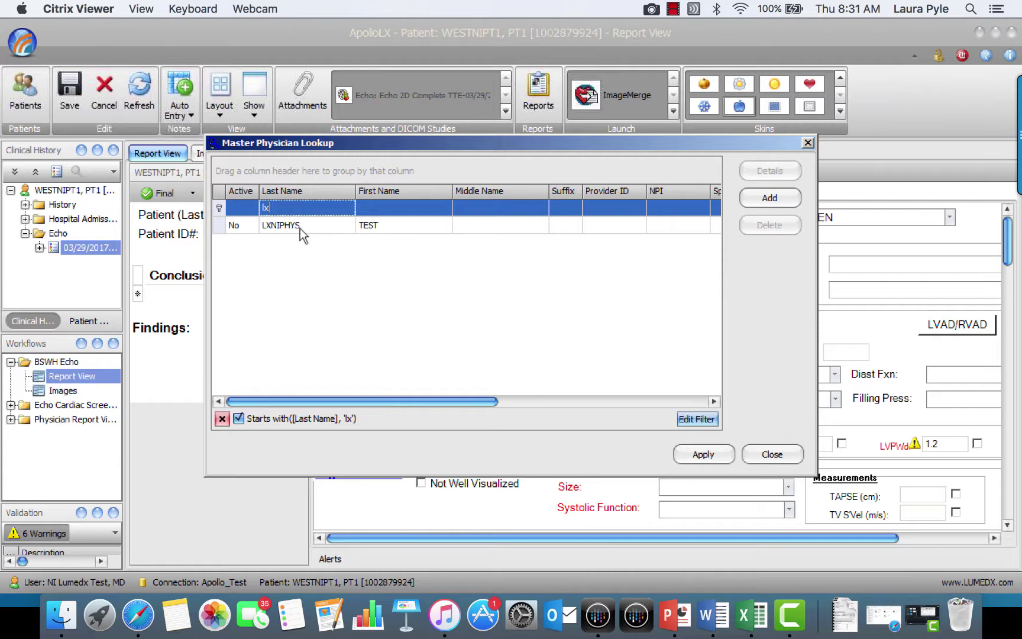
{"action": "left_click", "coordinate": [300, 229]}
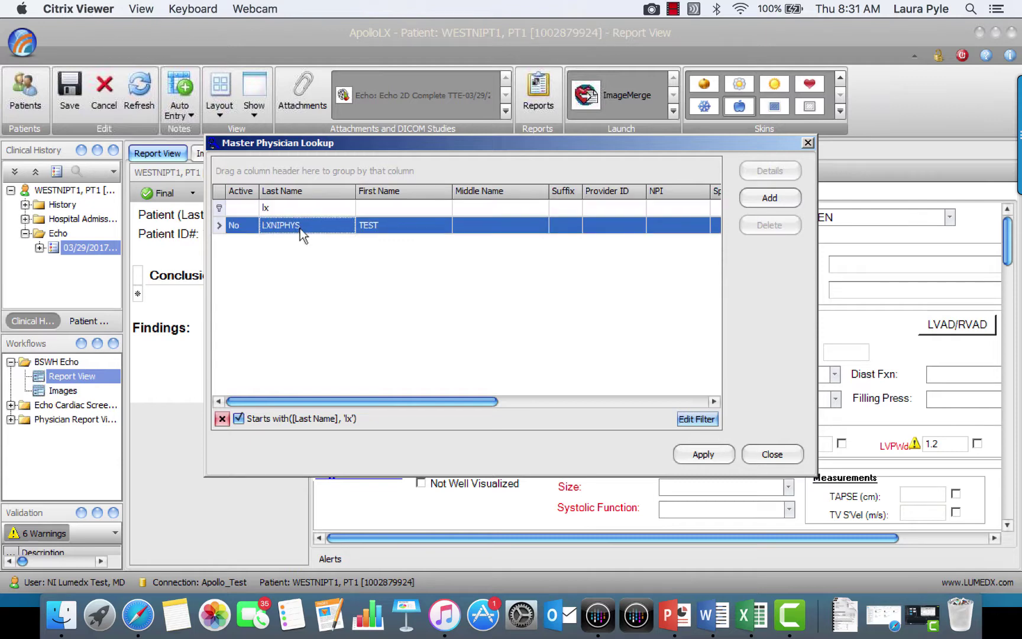
{"action": "left_click", "coordinate": [688, 458]}
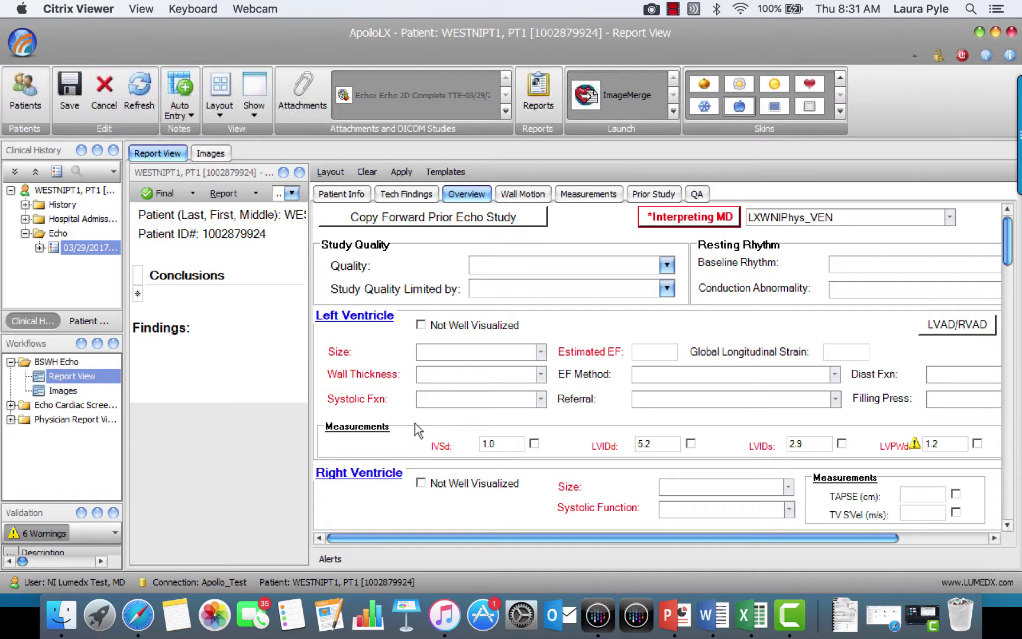
Set the Left Ventricle's Estimated EF to 30 in the echo study overview
{"action": "left_click", "coordinate": [544, 353]}
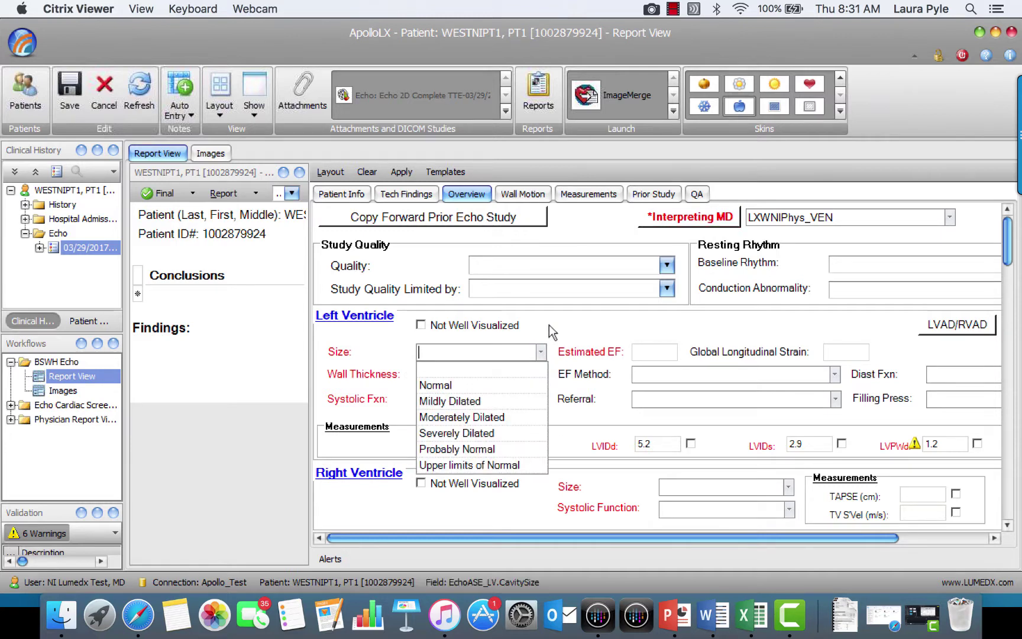
{"action": "left_click", "coordinate": [548, 325]}
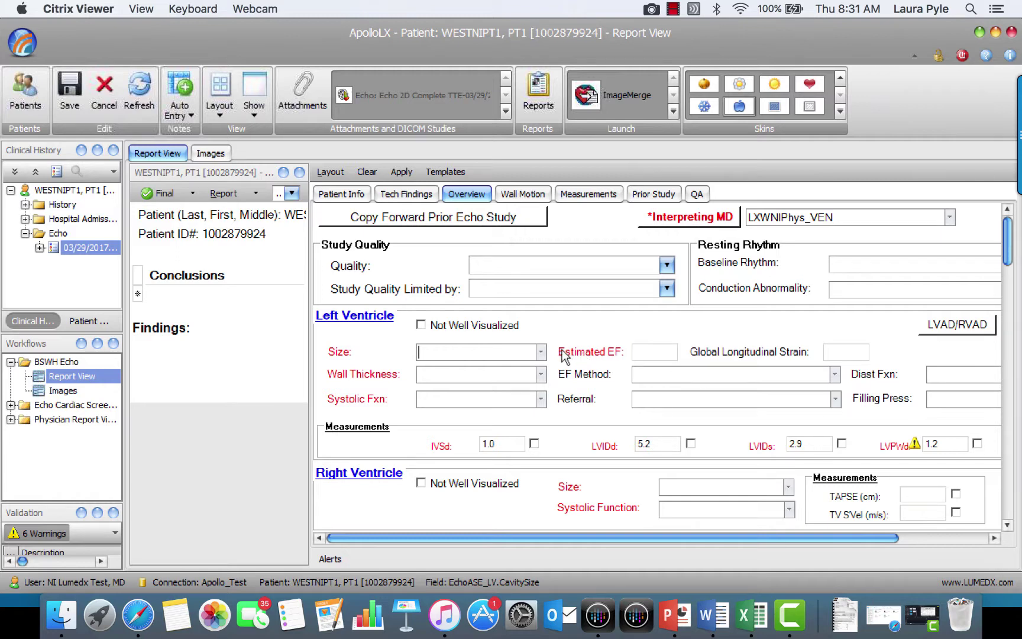
{"action": "left_click", "coordinate": [666, 348]}
{"action": "type", "text": "30"}
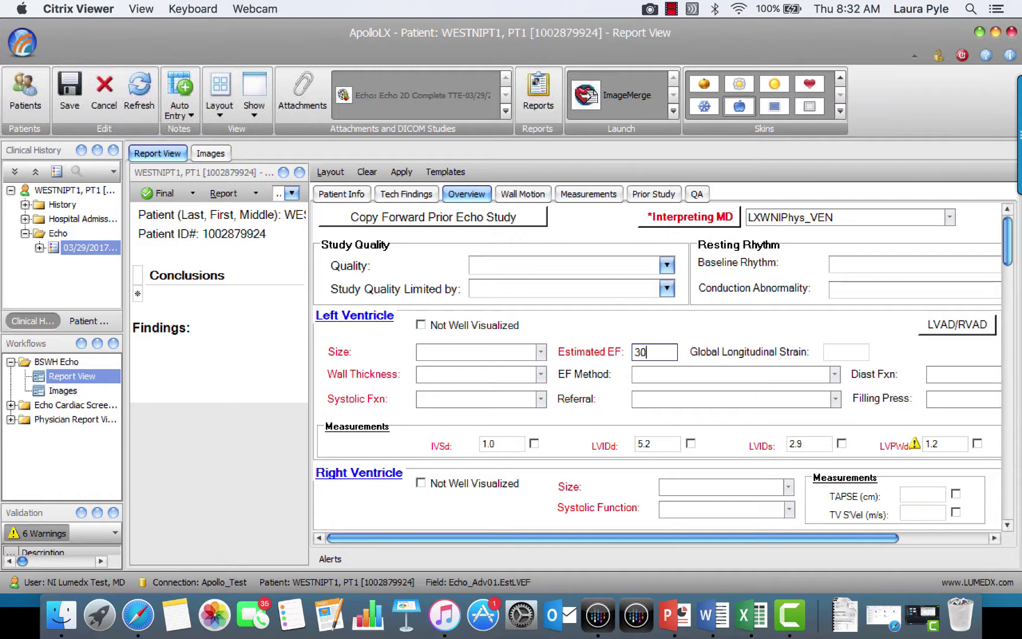
{"action": "left_click", "coordinate": [448, 352]}
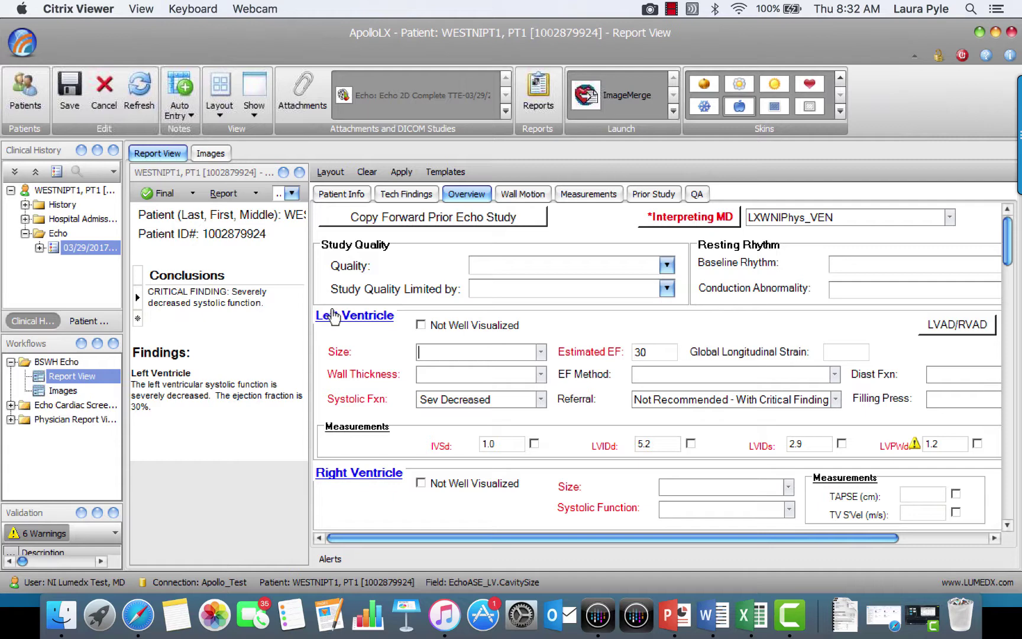
In the detailed Left Ventricle findings, set Paradoxic Septal Motion to LBBB and RV Pacer and return to the overview
{"action": "left_click", "coordinate": [383, 318]}
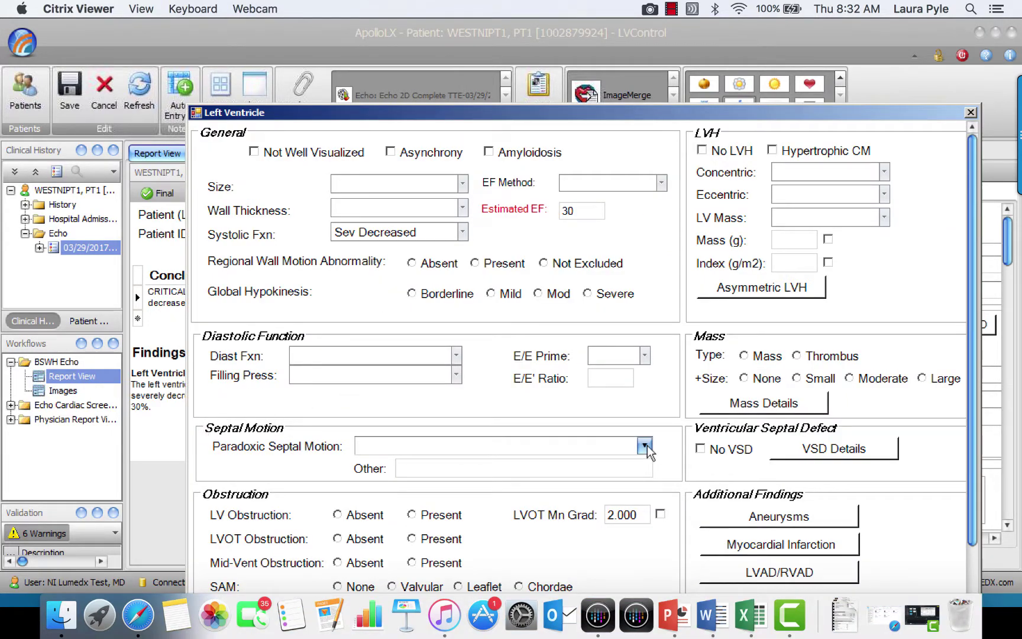
{"action": "left_click", "coordinate": [644, 445]}
{"action": "left_click", "coordinate": [365, 349]}
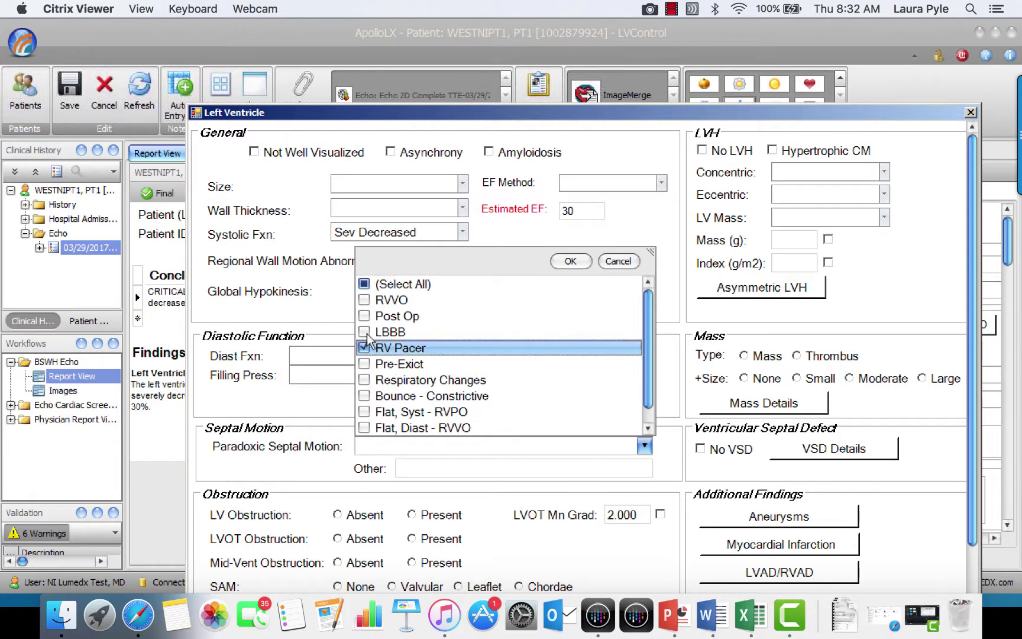
{"action": "left_click", "coordinate": [365, 332]}
{"action": "left_click", "coordinate": [570, 261]}
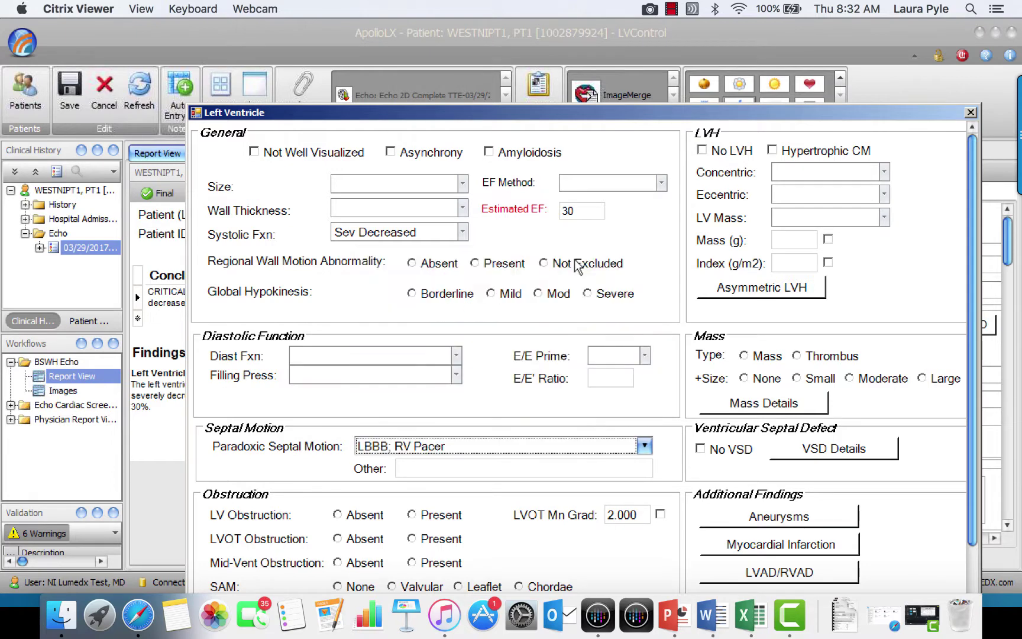
{"action": "key", "text": "Return"}
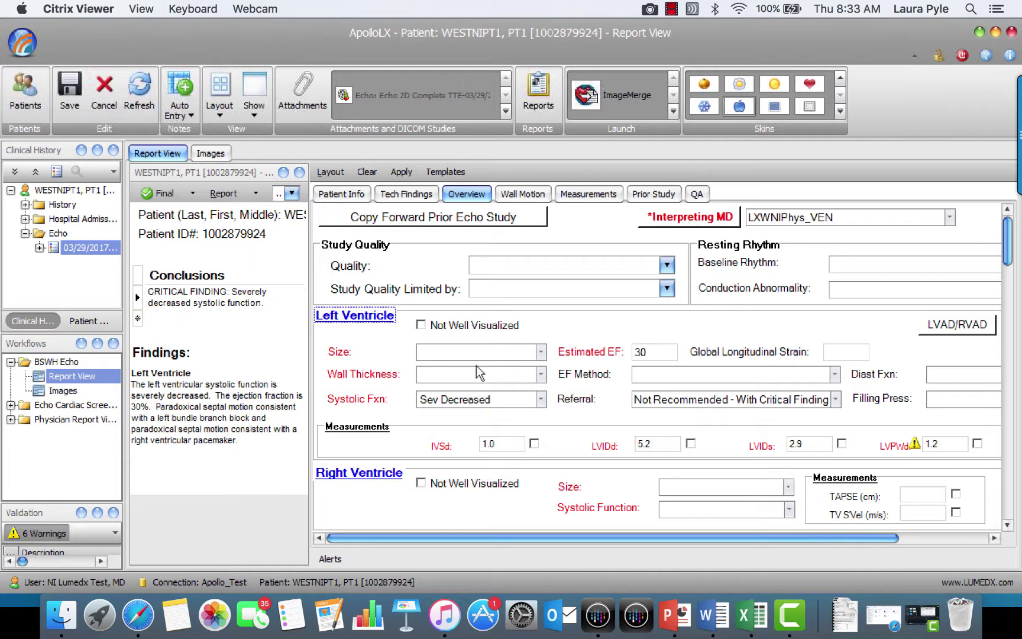
Set the Left Ventricle's Size to Mildly Dilated and its EF Method to 3D
{"action": "left_click", "coordinate": [541, 353]}
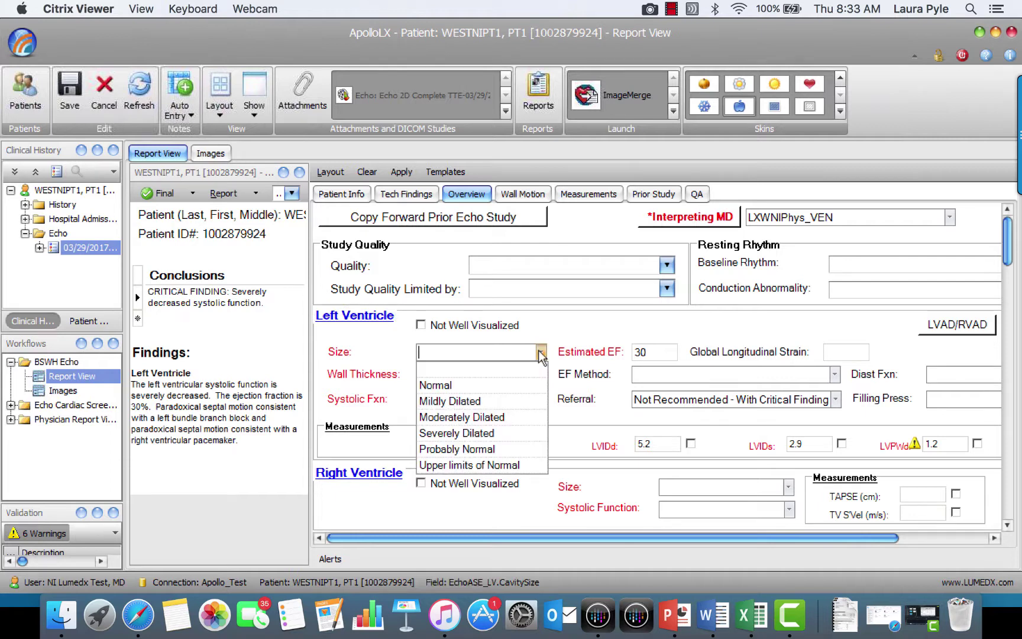
{"action": "left_click", "coordinate": [462, 402]}
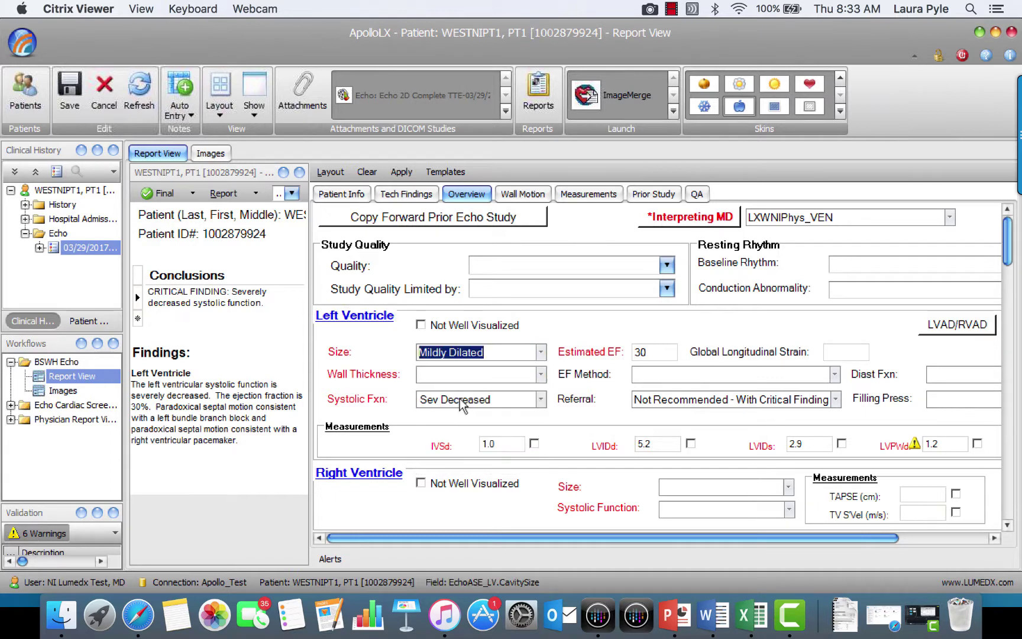
{"action": "left_click", "coordinate": [834, 375]}
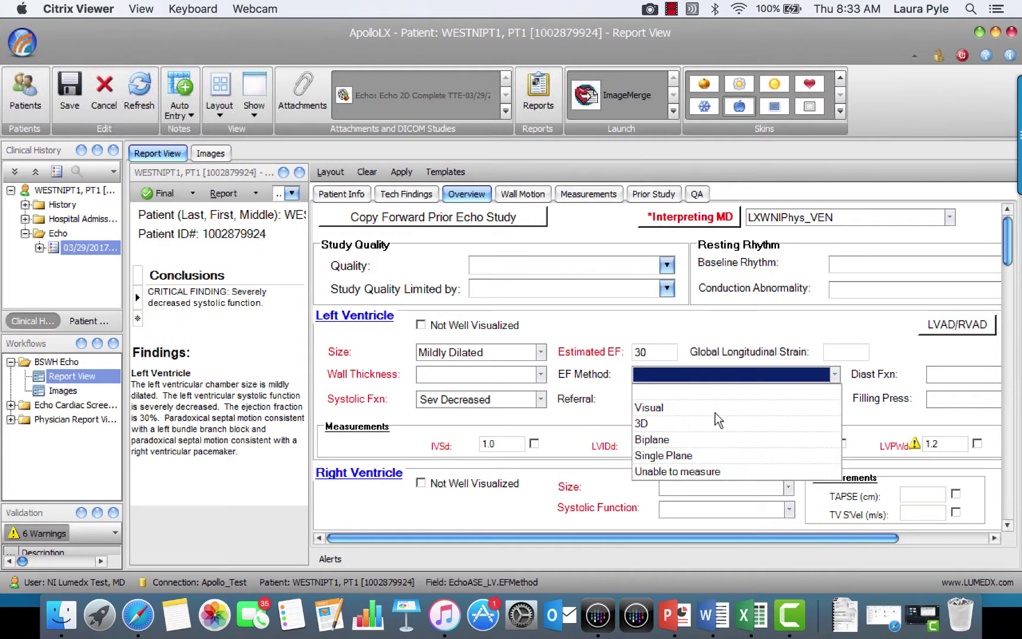
{"action": "left_click", "coordinate": [648, 425]}
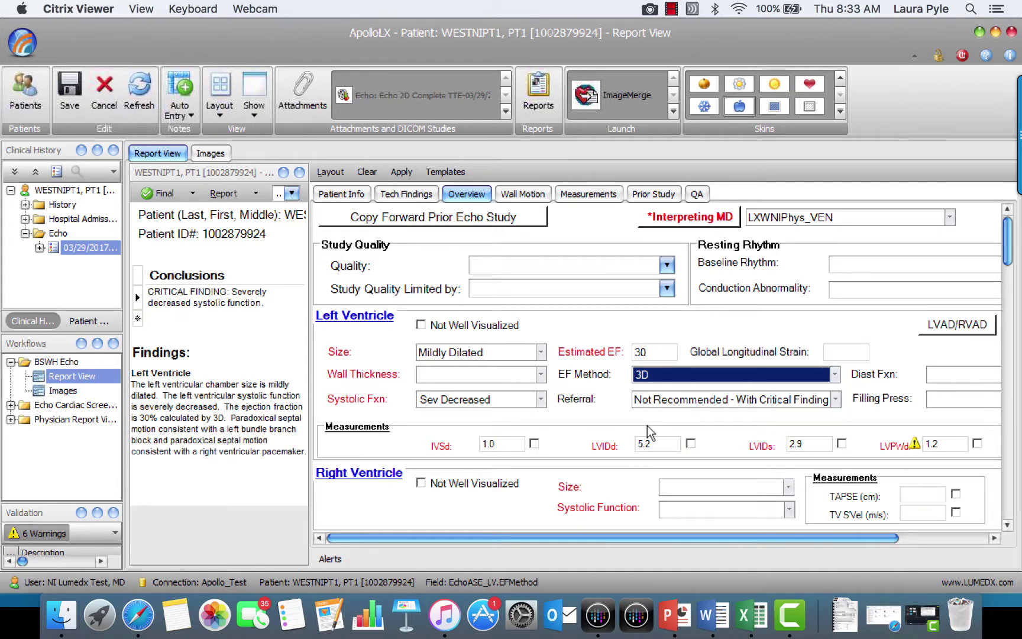
Mark the Aortic Valve morphology as Normal Structure/Fxn
{"action": "scroll", "coordinate": [1009, 284], "scroll_direction": "down", "scroll_amount": 10}
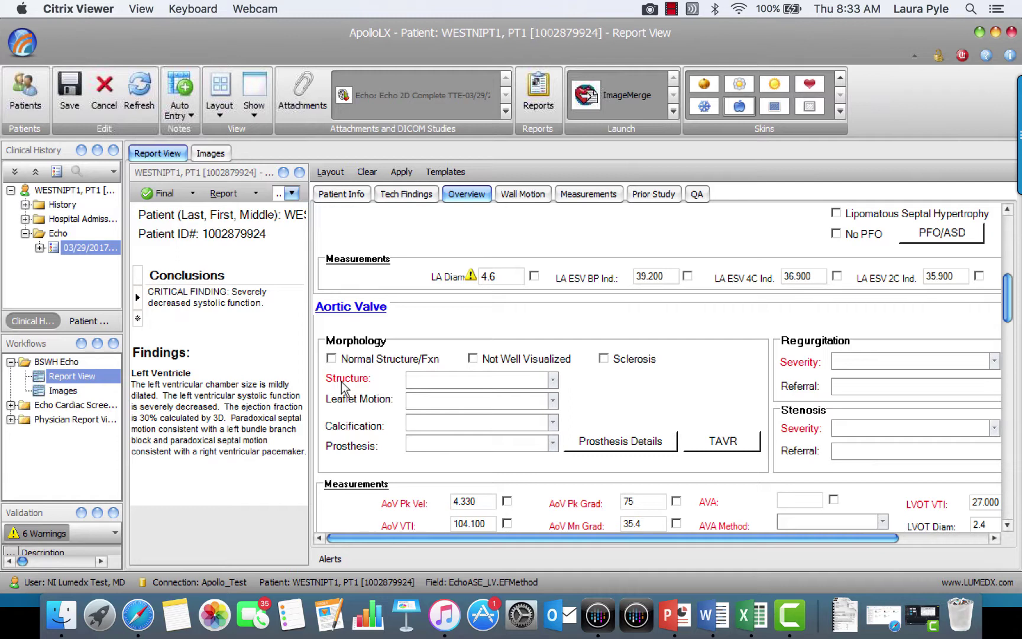
{"action": "left_click", "coordinate": [331, 358]}
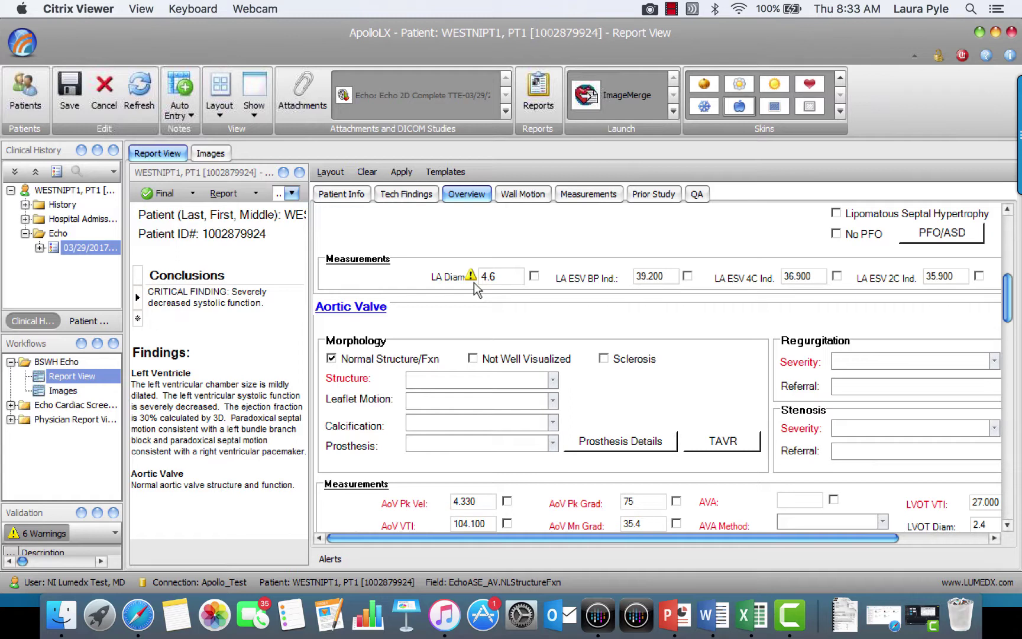
{"action": "mouse_move", "coordinate": [469, 274]}
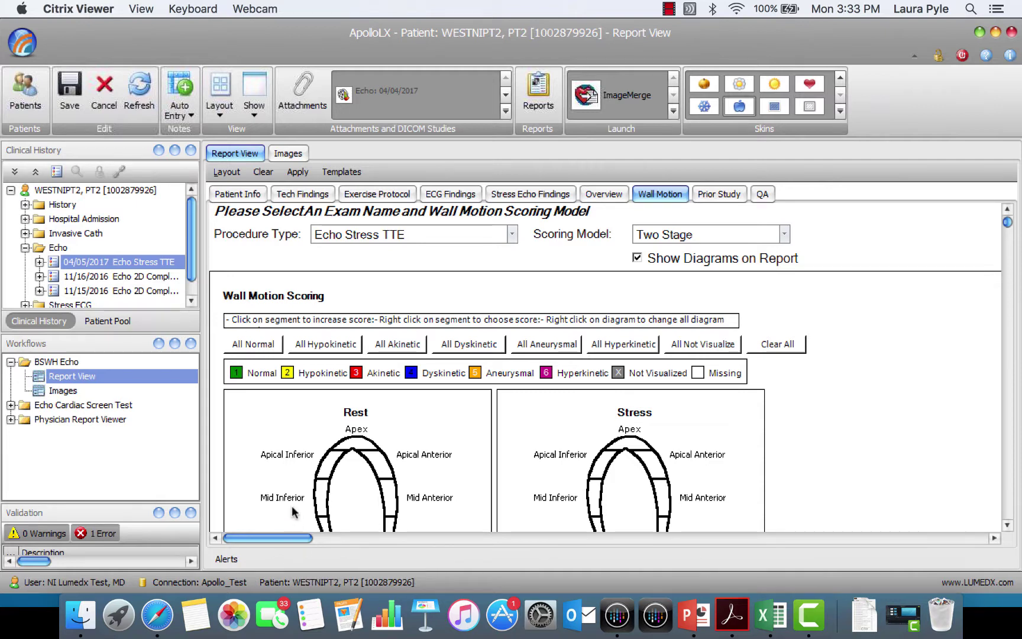
Examine the Rest and Stress wall motion diagrams, the score legend and the bulk scoring options of the stress echo study
{"action": "left_click", "coordinate": [1007, 528]}
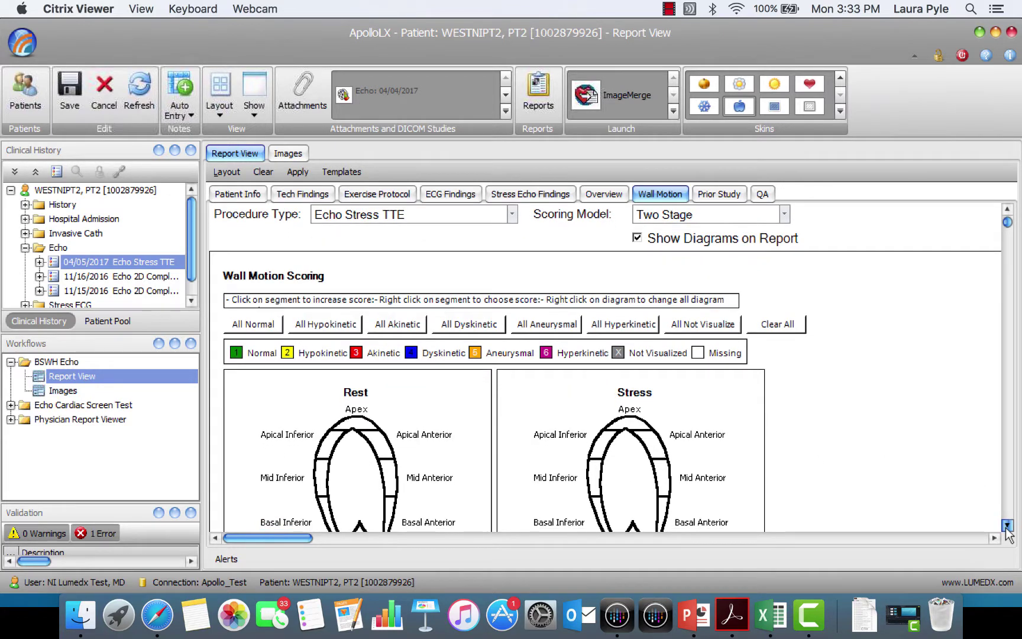
{"action": "left_click", "coordinate": [1007, 527]}
{"action": "left_click", "coordinate": [1006, 527]}
{"action": "left_click", "coordinate": [1007, 527]}
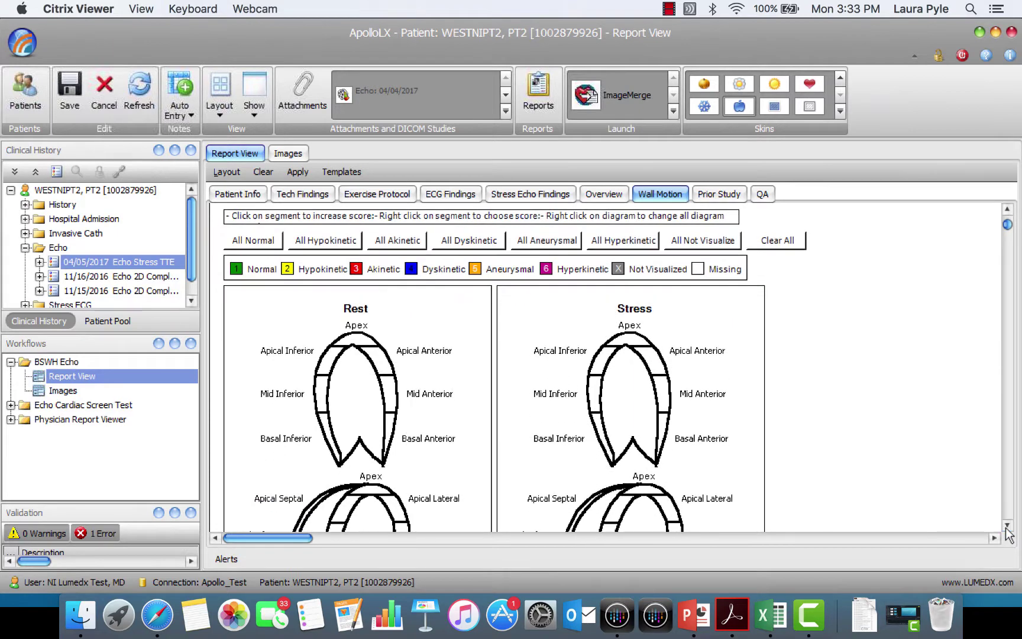
{"action": "left_click", "coordinate": [1006, 526]}
{"action": "left_click", "coordinate": [1007, 526]}
{"action": "left_click", "coordinate": [1006, 526]}
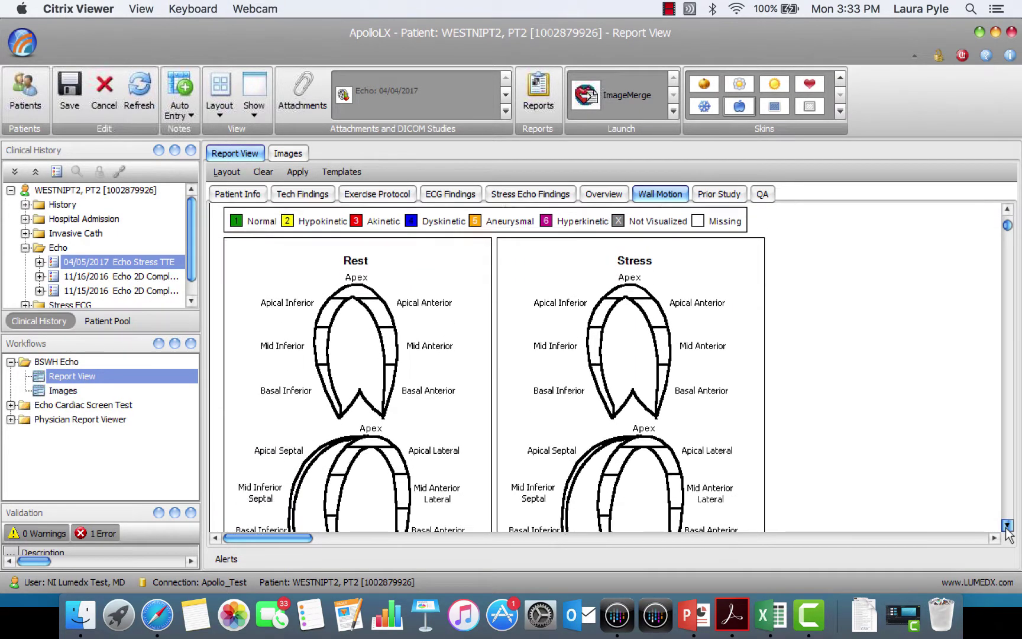
{"action": "left_click", "coordinate": [1006, 526]}
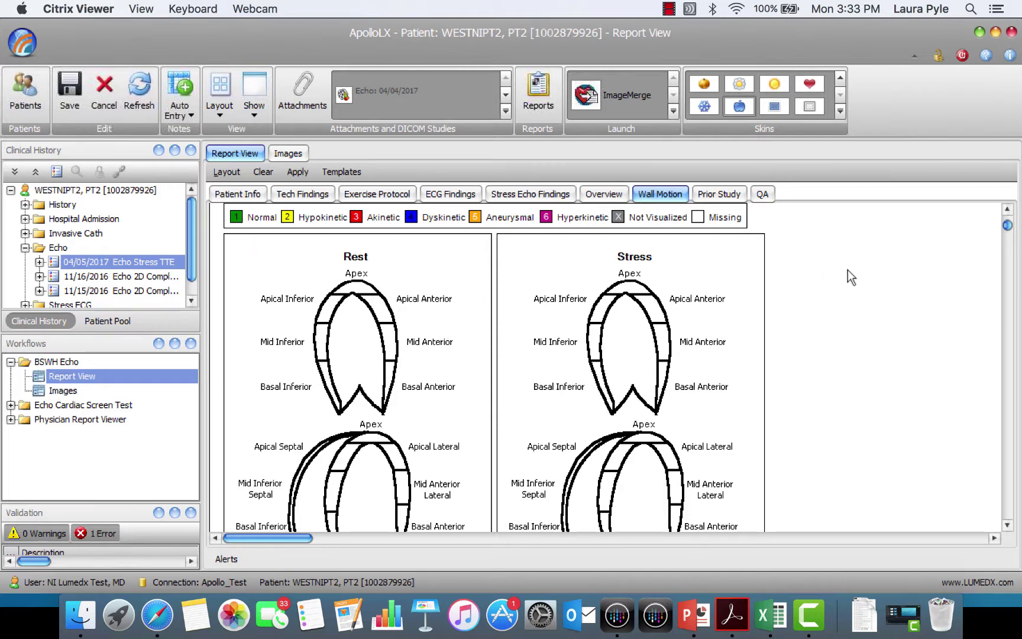
{"action": "left_click", "coordinate": [1008, 210]}
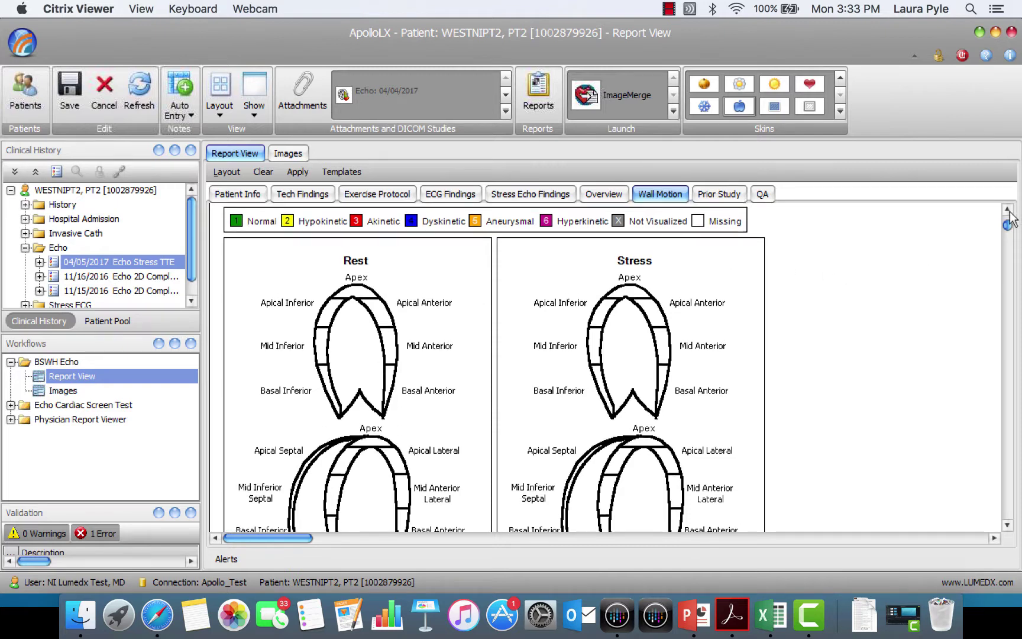
{"action": "left_click", "coordinate": [1009, 212]}
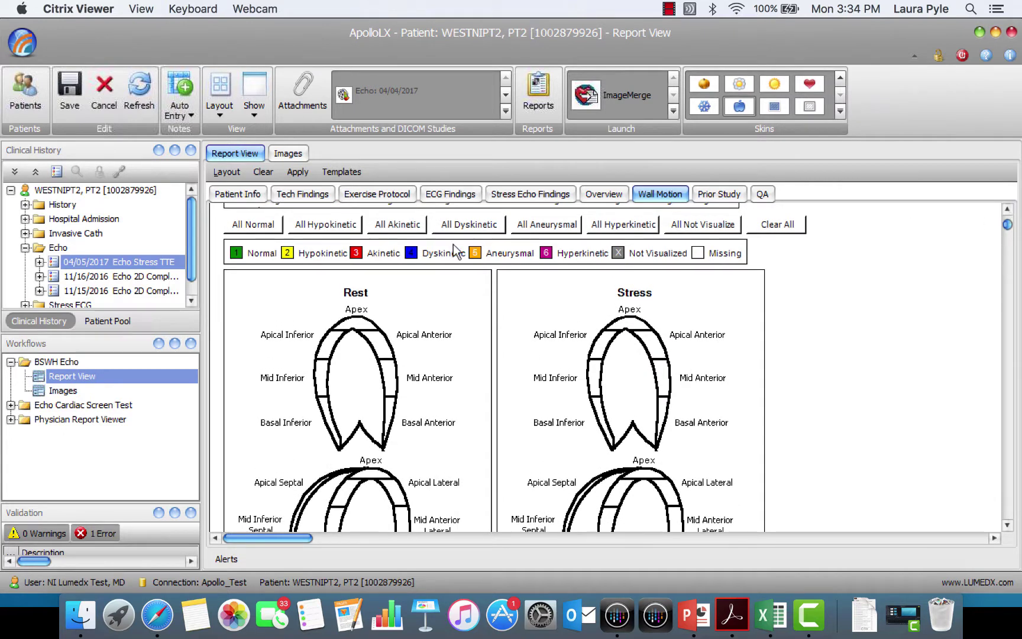
Score all wall motion segments as Normal, and set the whole uppermost Rest diagram to 3 - Akinetic
{"action": "left_click", "coordinate": [258, 226]}
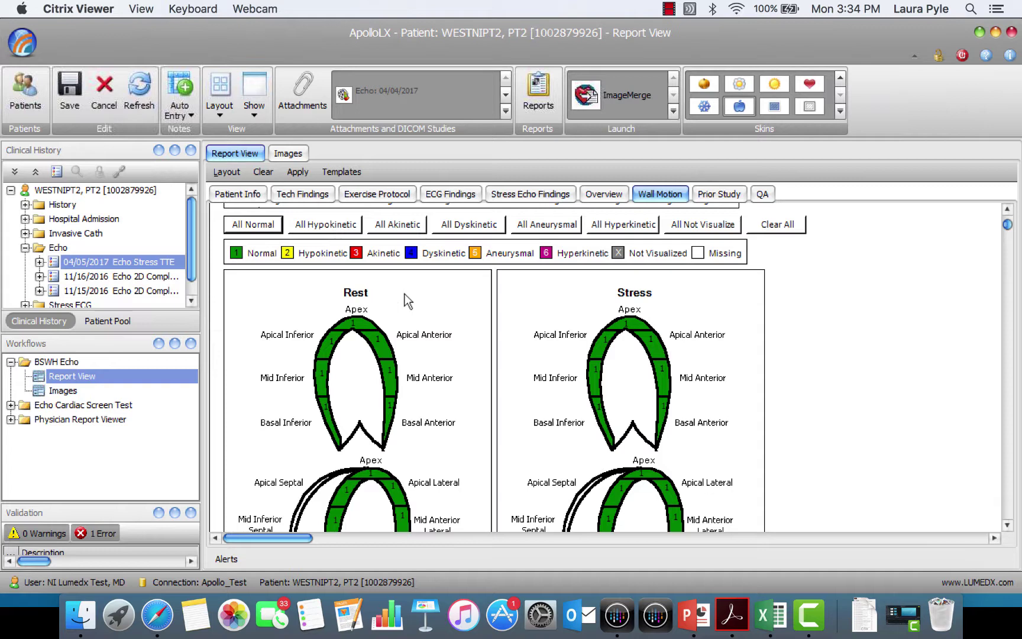
{"action": "right_click", "coordinate": [478, 322]}
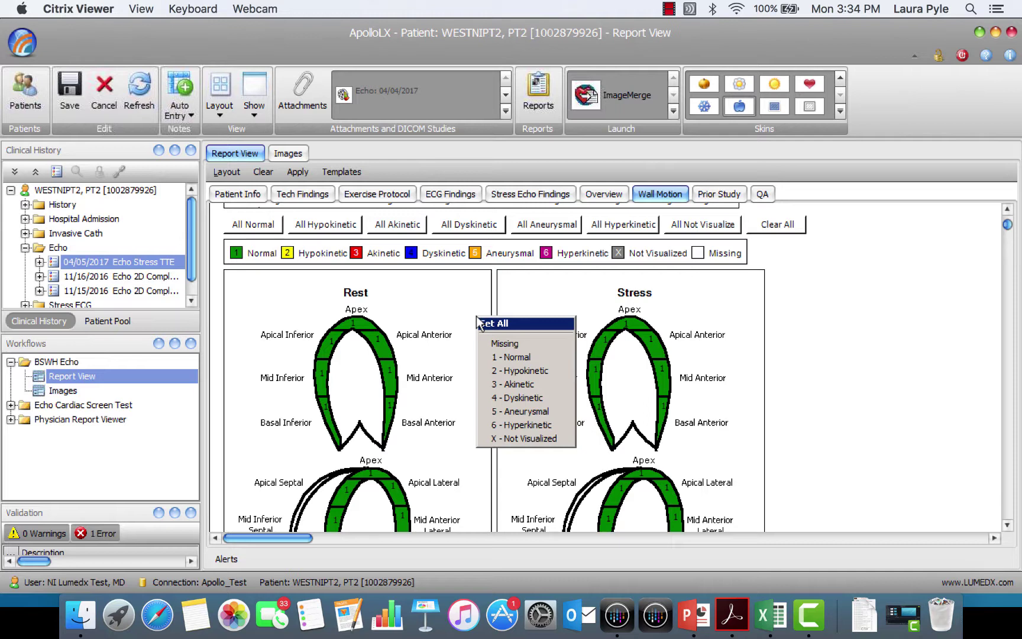
{"action": "left_click", "coordinate": [496, 384]}
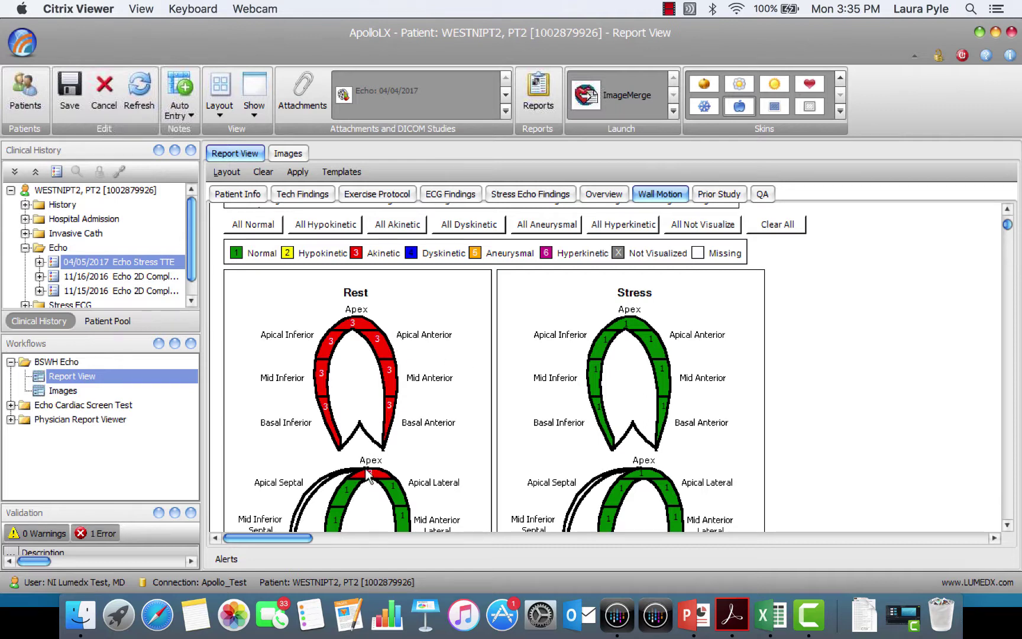
Set the whole uppermost Stress wall motion diagram to 2 - Hypokinetic
{"action": "right_click", "coordinate": [536, 412]}
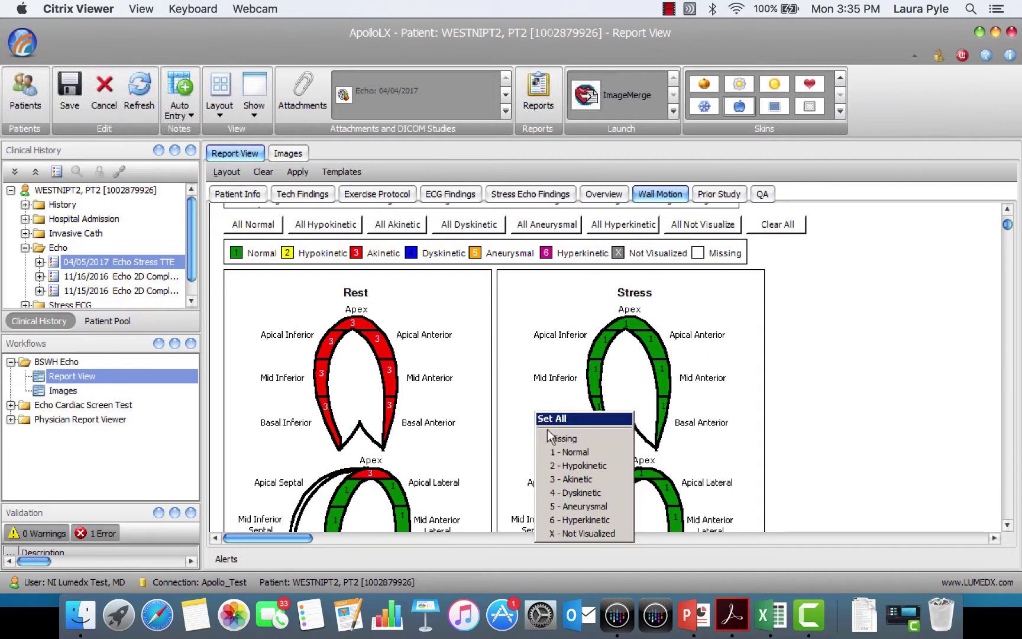
{"action": "left_click", "coordinate": [567, 467]}
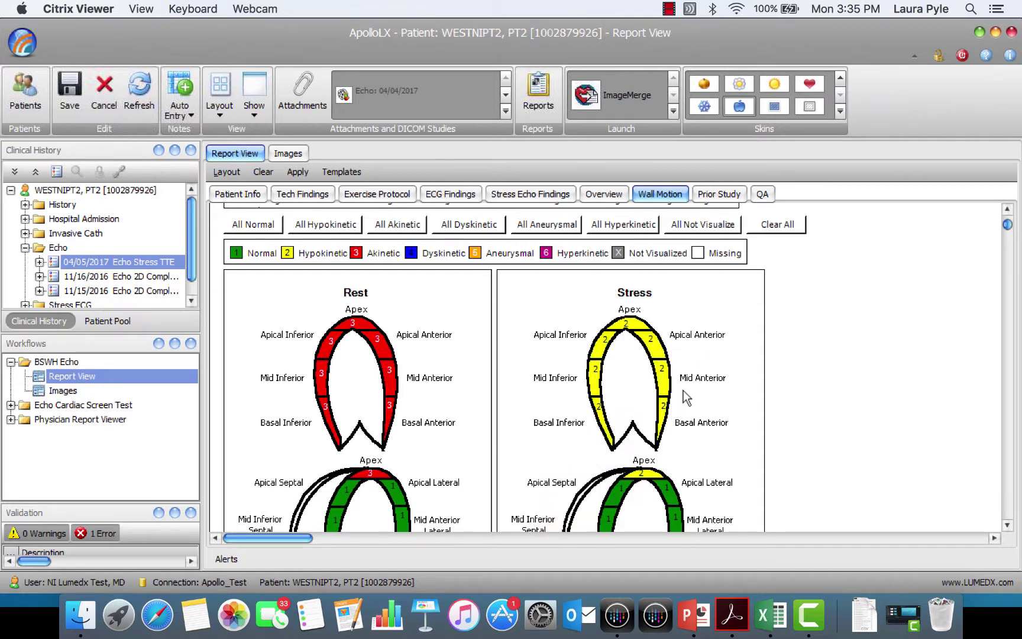
In the uppermost Rest diagram, score the Mid Anterior segment as 1 - Normal and the Basal Anterior segment as 2 - Hypokinetic
{"action": "left_click", "coordinate": [390, 377]}
{"action": "left_click", "coordinate": [390, 377]}
{"action": "left_click", "coordinate": [390, 377]}
{"action": "left_click", "coordinate": [390, 377]}
{"action": "left_click", "coordinate": [389, 379]}
{"action": "left_click", "coordinate": [390, 384]}
{"action": "right_click", "coordinate": [389, 418]}
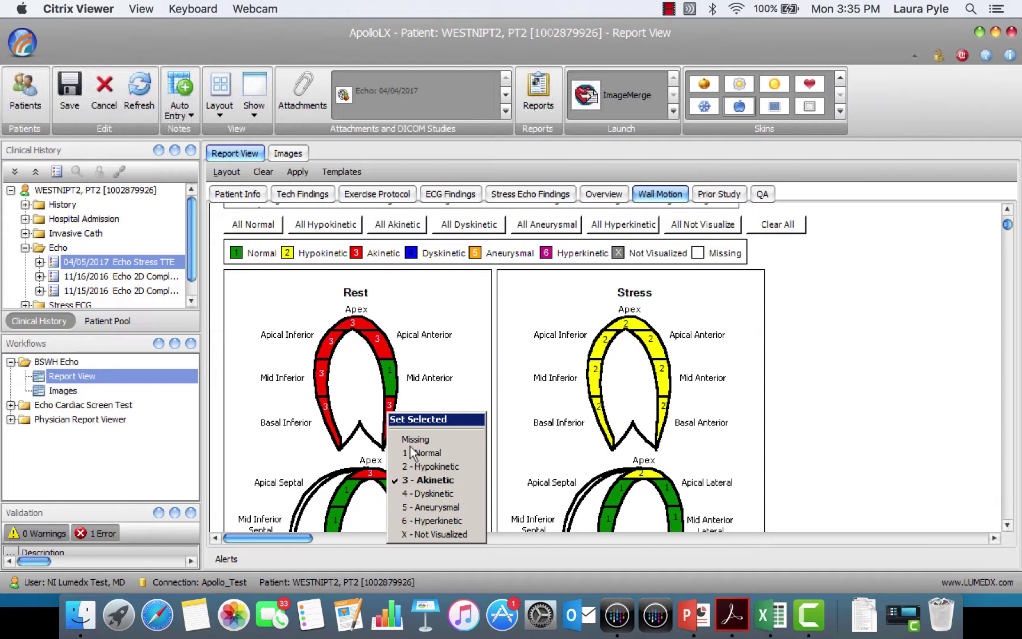
{"action": "left_click", "coordinate": [424, 467]}
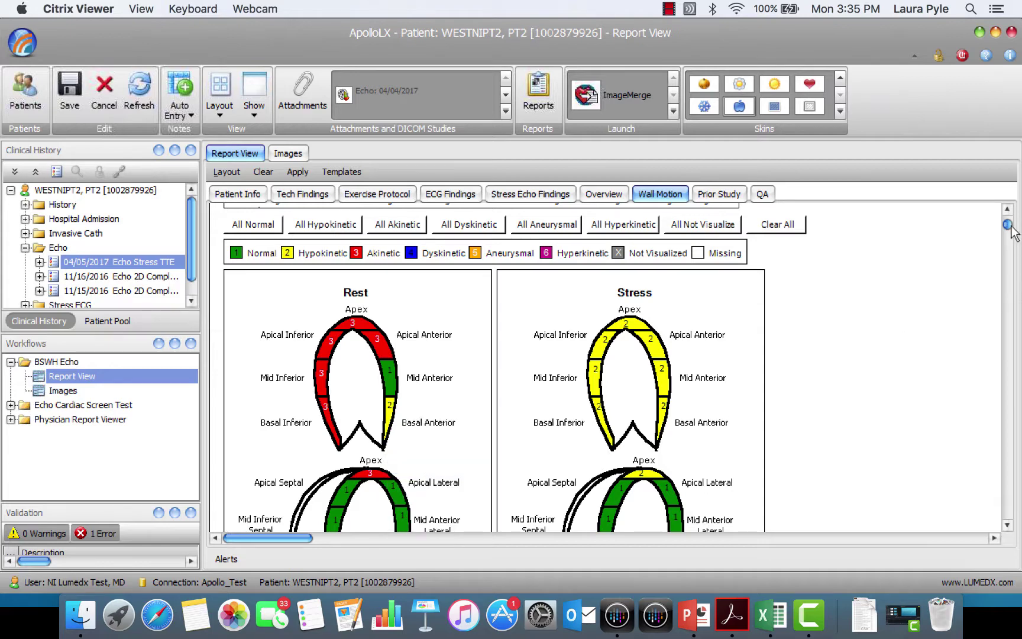
{"action": "left_click_drag", "start_coordinate": [1008, 225], "coordinate": [1012, 260]}
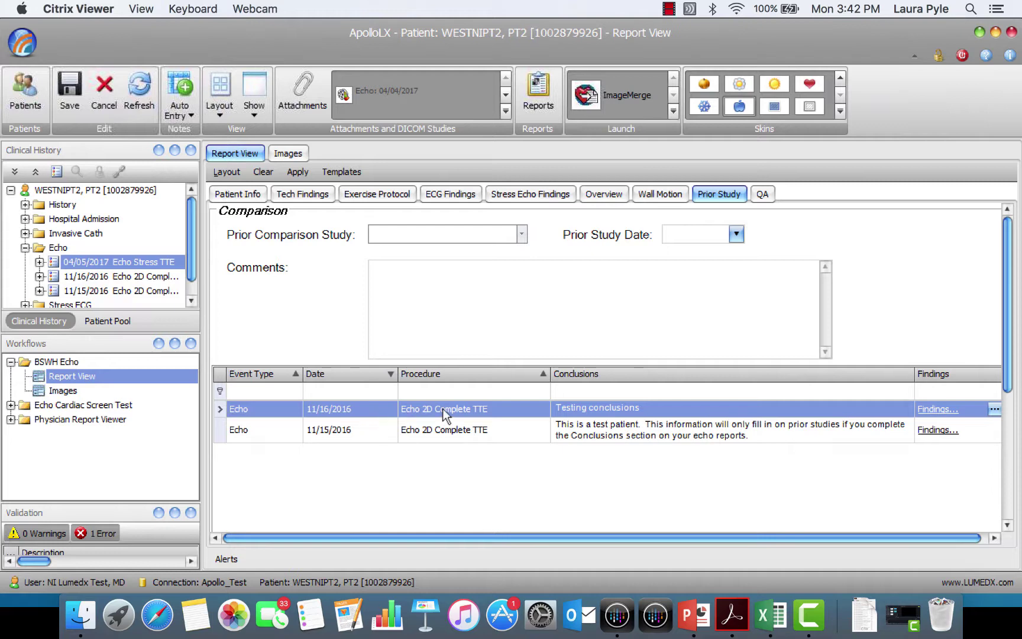
View the findings of the 11/15/2016 prior echo and set the Prior Comparison Study to No Significant Change
{"action": "left_click", "coordinate": [935, 431]}
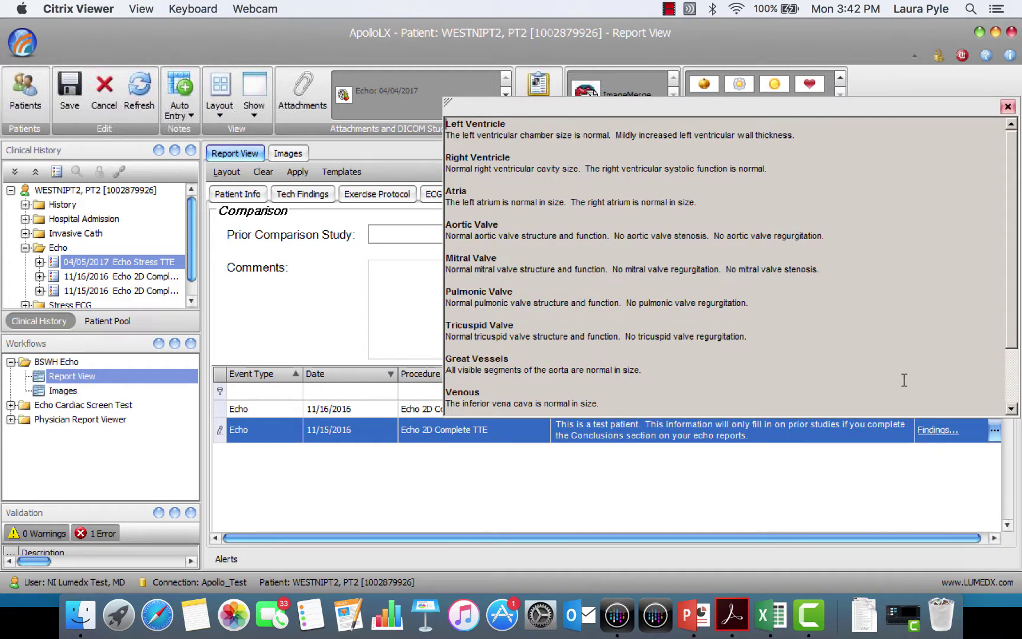
{"action": "left_click", "coordinate": [1008, 108]}
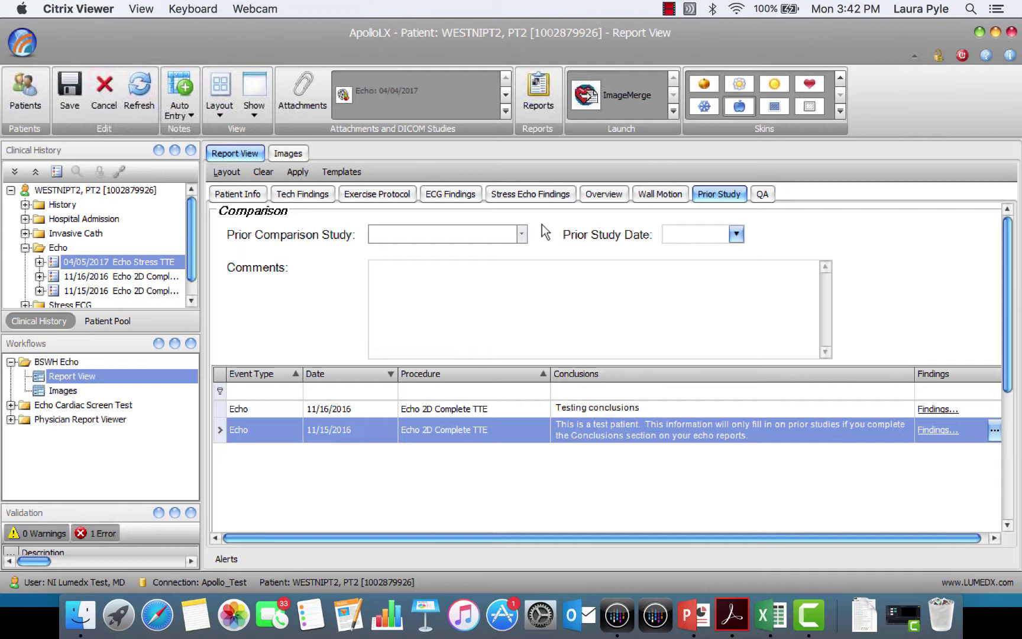
{"action": "left_click", "coordinate": [520, 235]}
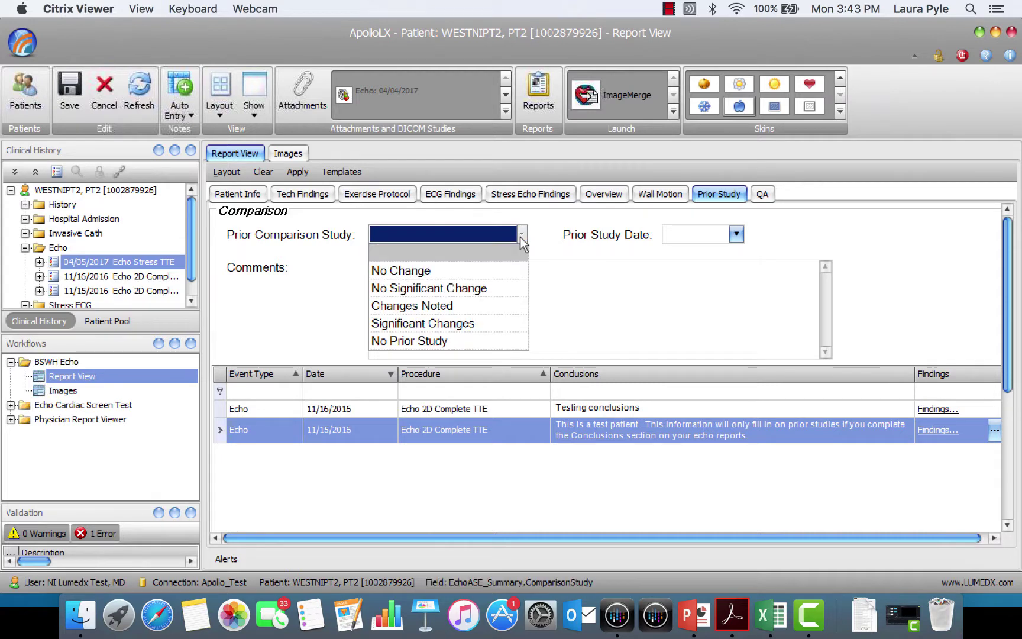
{"action": "left_click", "coordinate": [490, 288]}
Look at the Prior Study Date and Comments fields of the comparison, and open the QA section
{"action": "left_click", "coordinate": [688, 237]}
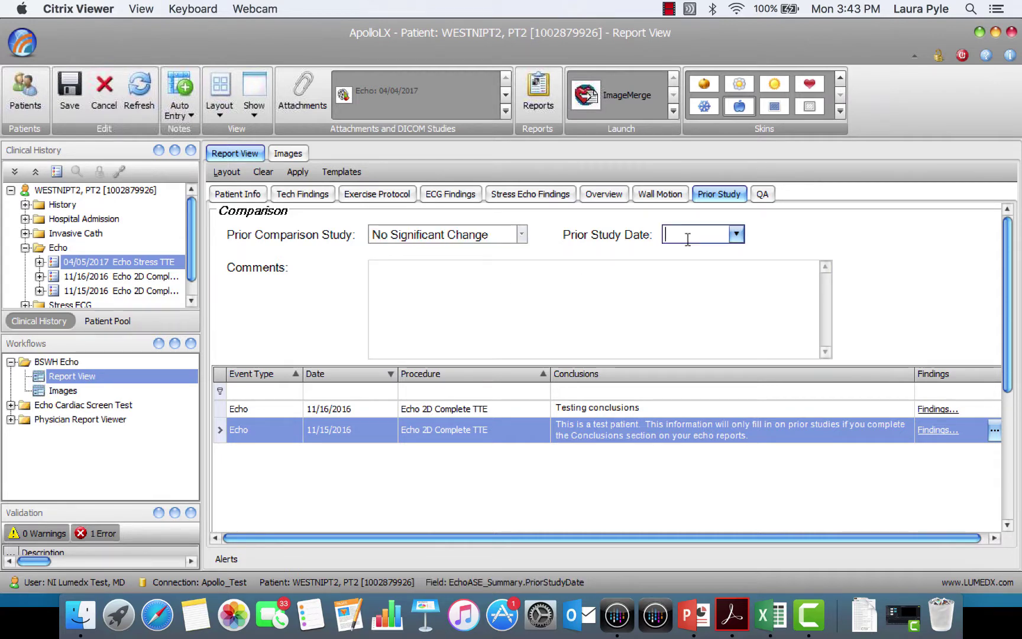
{"action": "left_click", "coordinate": [492, 326]}
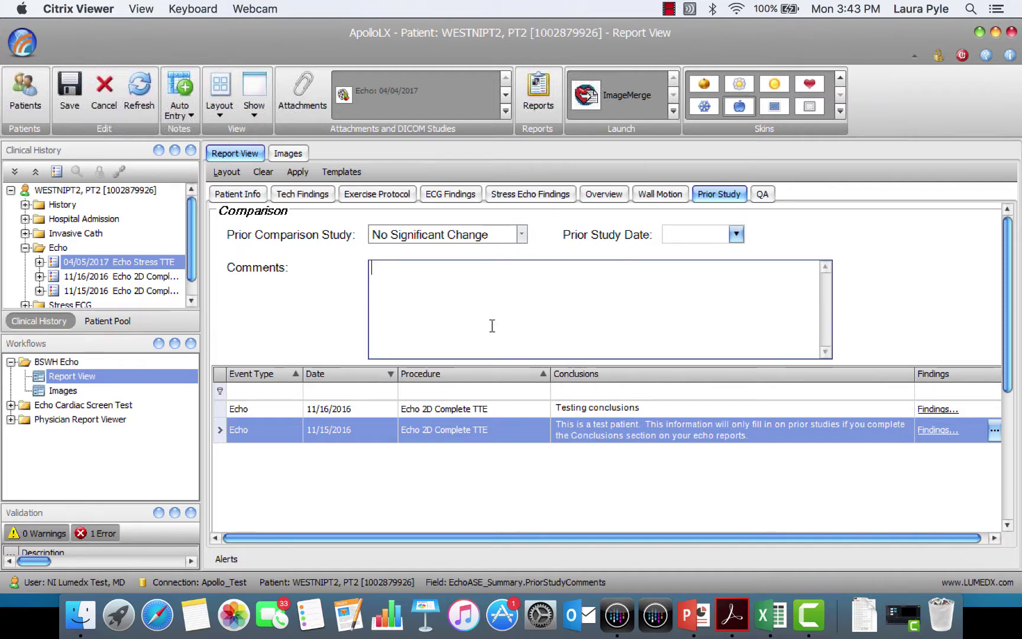
{"action": "left_click", "coordinate": [761, 196]}
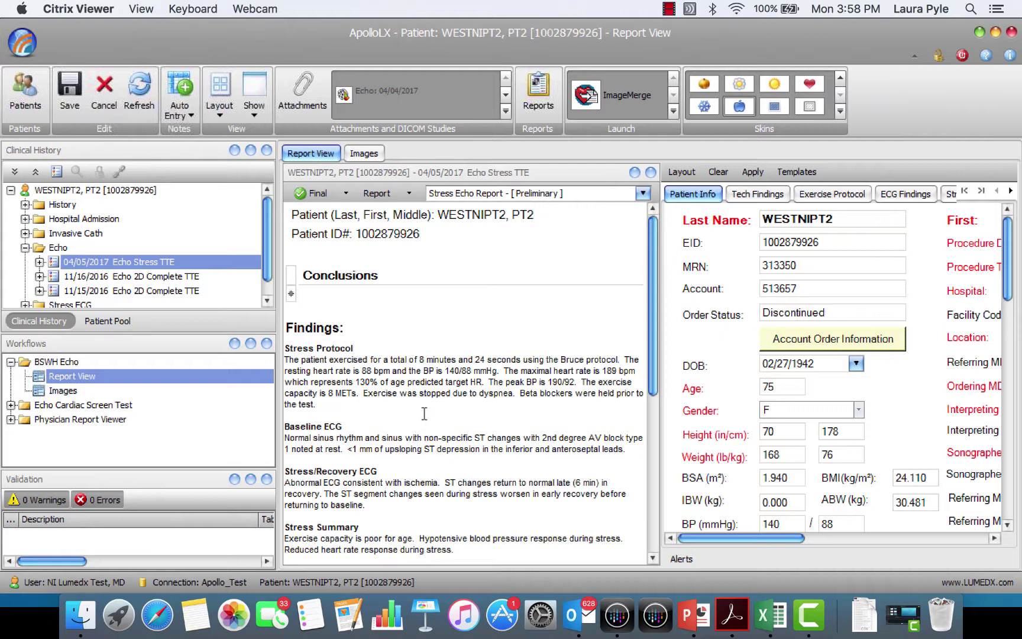
Copy the Bruce protocol exercise duration and baseline sinus rhythm sentences to the Conclusions, and place the sinus rhythm conclusion first
{"action": "right_click", "coordinate": [315, 364]}
{"action": "left_click", "coordinate": [348, 351]}
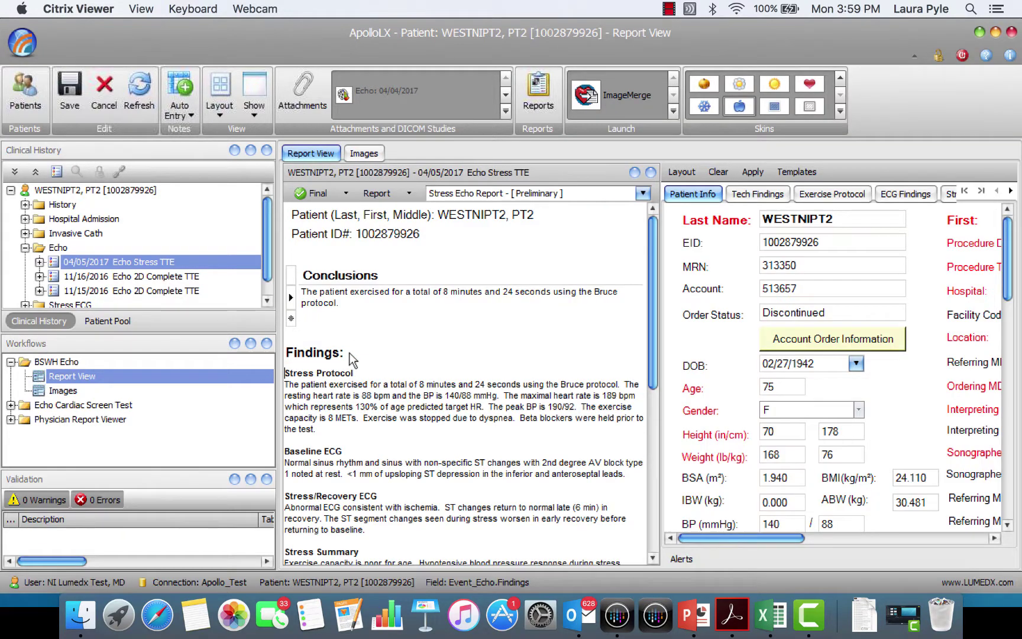
{"action": "right_click", "coordinate": [325, 445]}
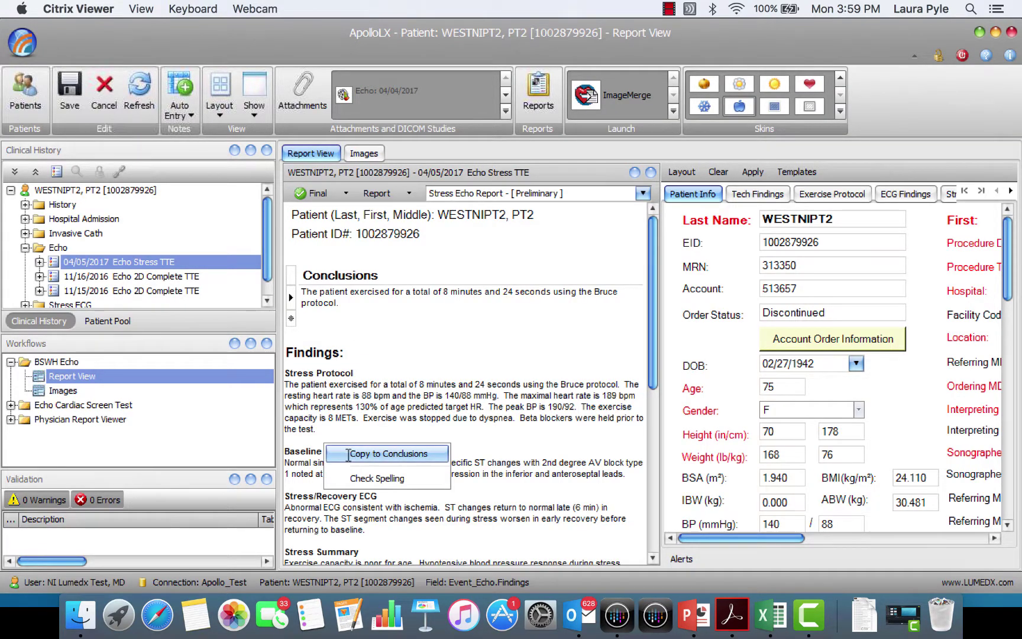
{"action": "left_click", "coordinate": [348, 453]}
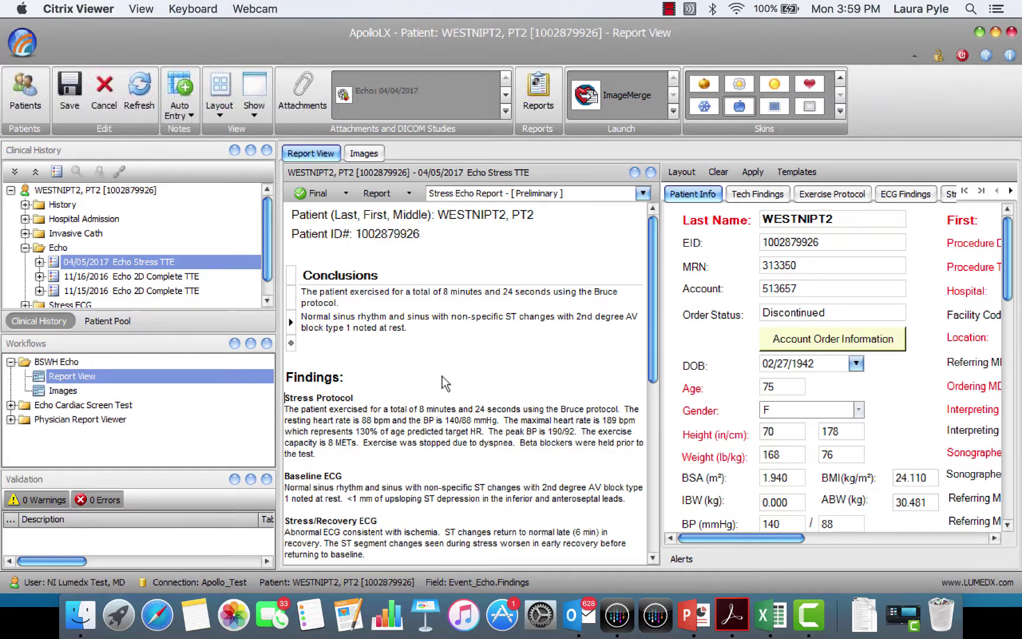
{"action": "left_click", "coordinate": [291, 302]}
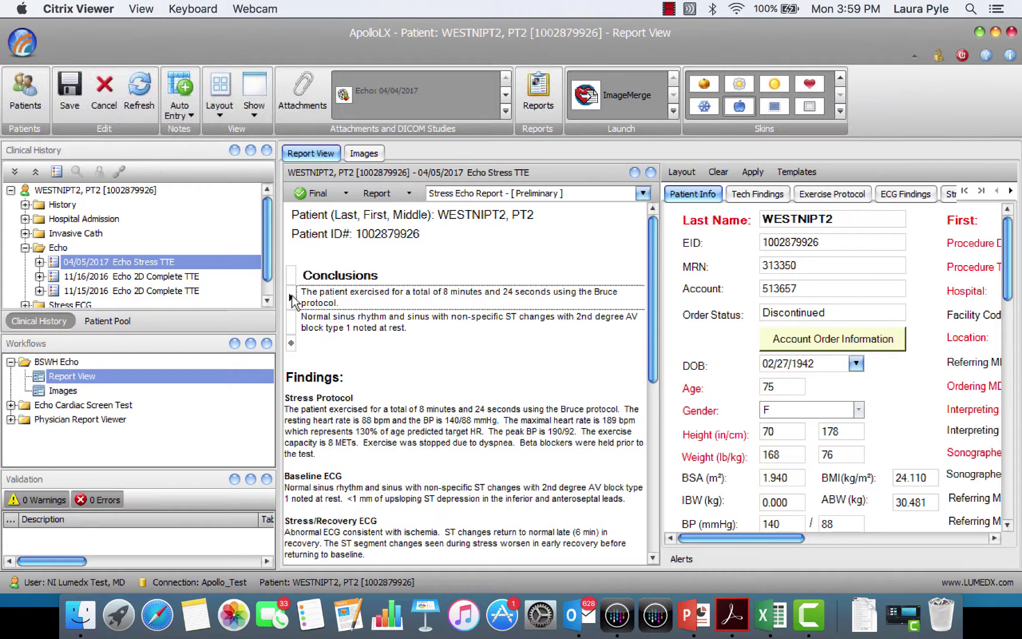
{"action": "left_click_drag", "start_coordinate": [295, 291], "coordinate": [292, 349]}
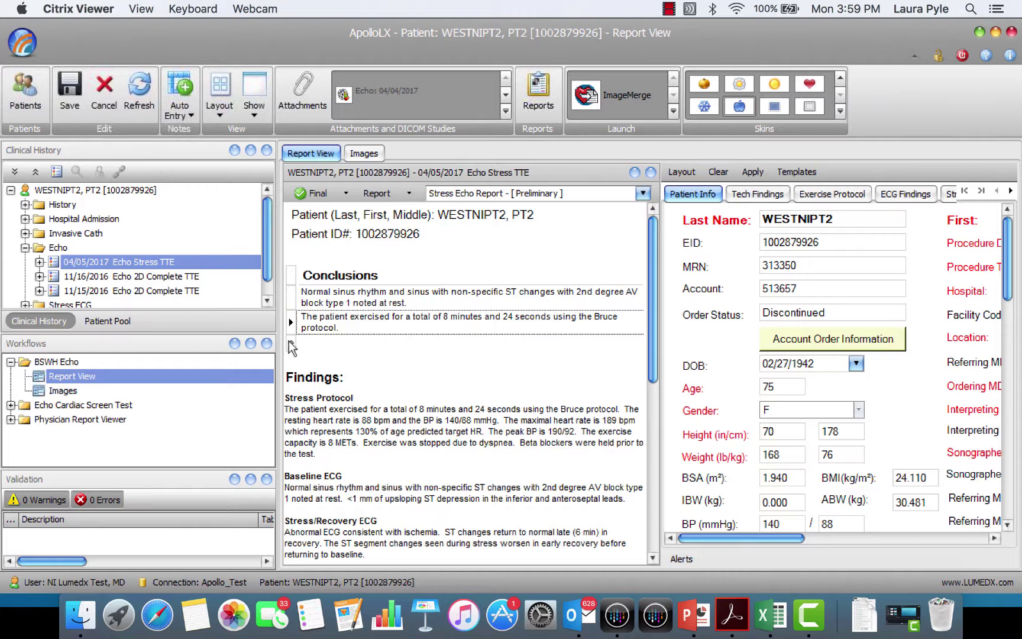
Generate the Stress Echo Report again, overwriting the existing one, and view the resulting 04/05/2017 report document
{"action": "left_click", "coordinate": [552, 97]}
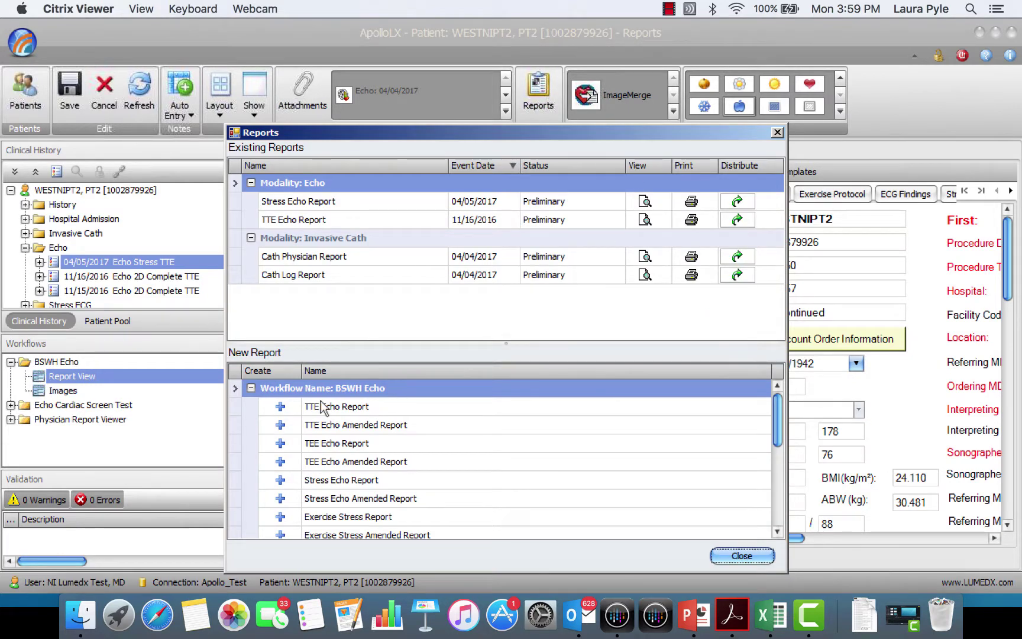
{"action": "left_click", "coordinate": [281, 481]}
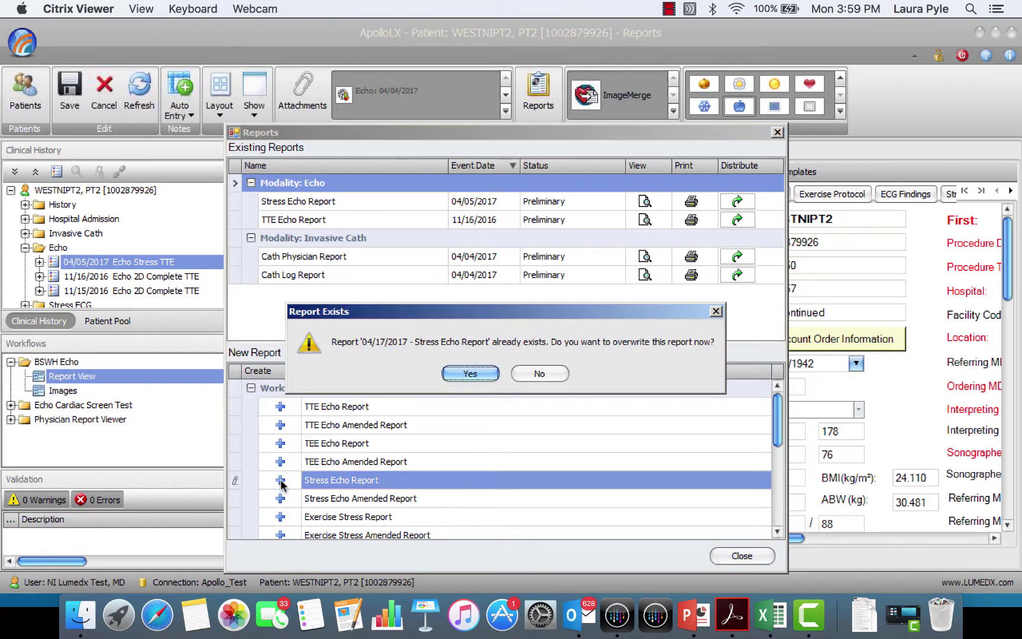
{"action": "left_click", "coordinate": [462, 373]}
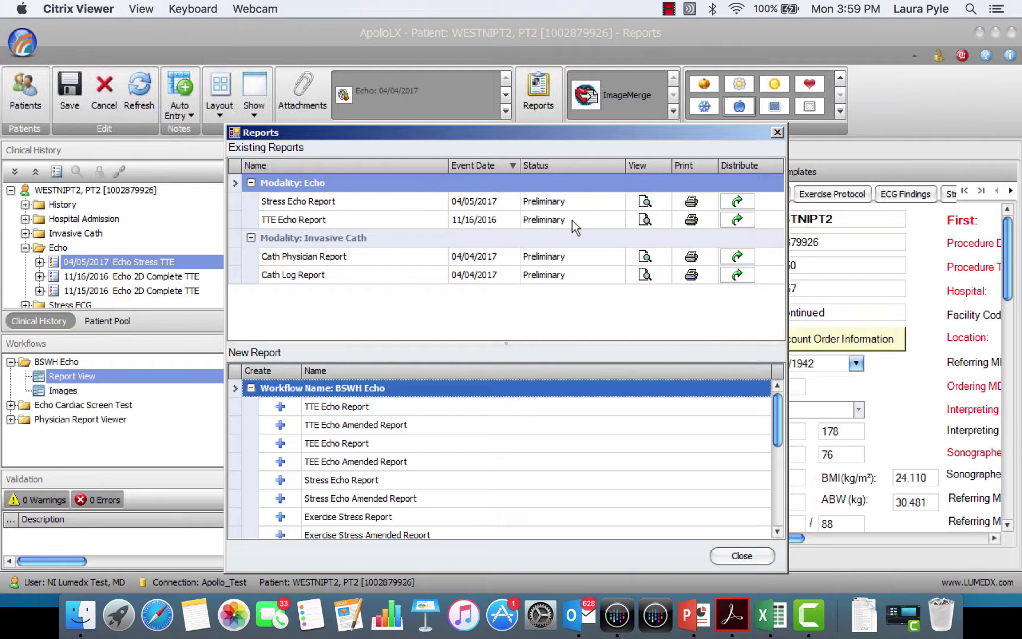
{"action": "left_click", "coordinate": [644, 203]}
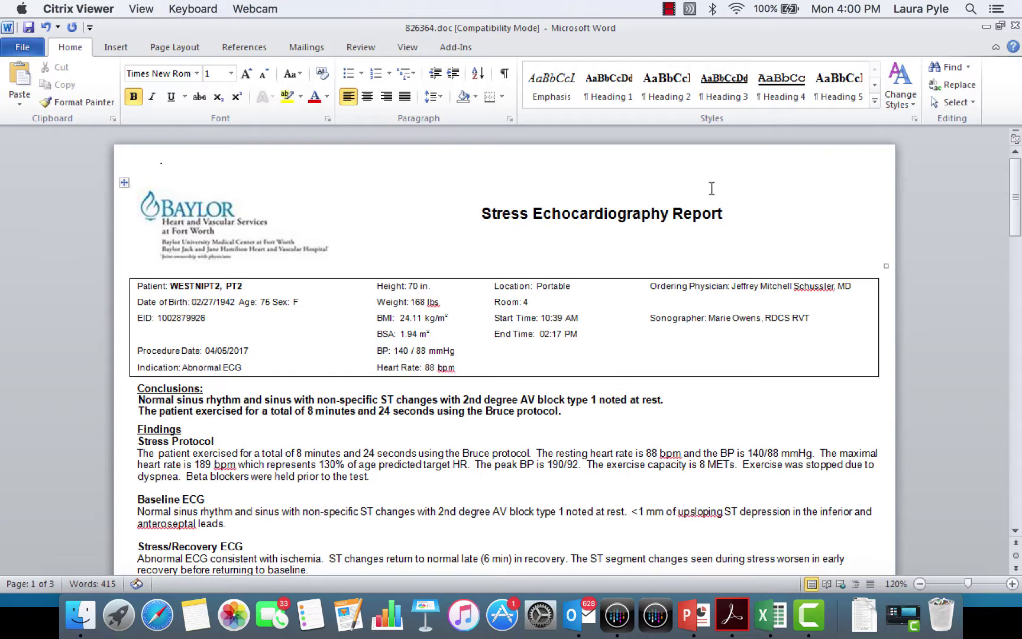
{"action": "left_click", "coordinate": [1014, 27]}
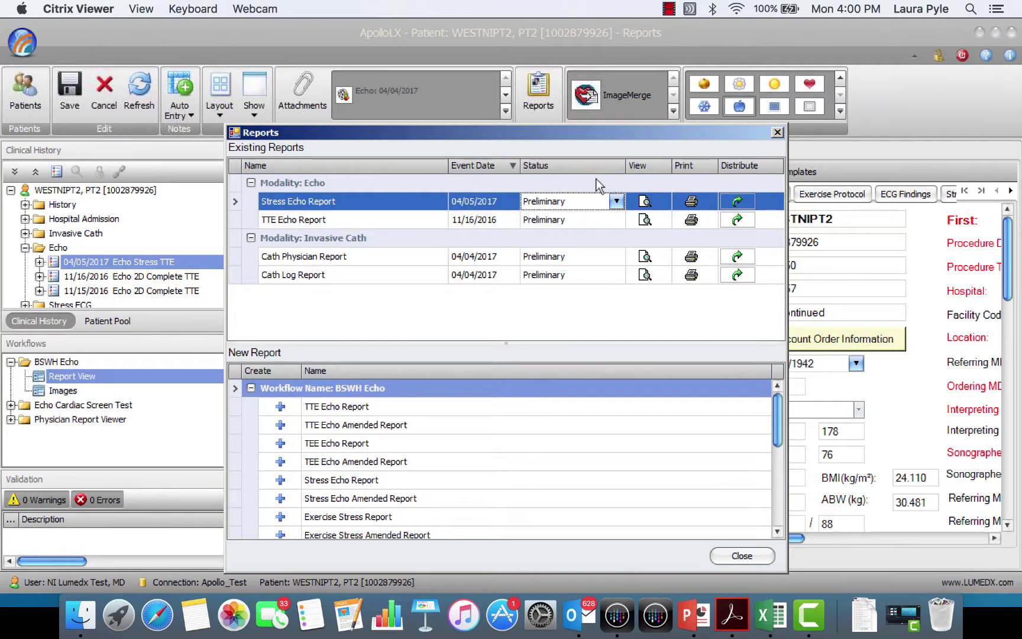
Set the status of the 04/05/2017 Stress Echo Report to Final for electronic signing
{"action": "left_click", "coordinate": [616, 202]}
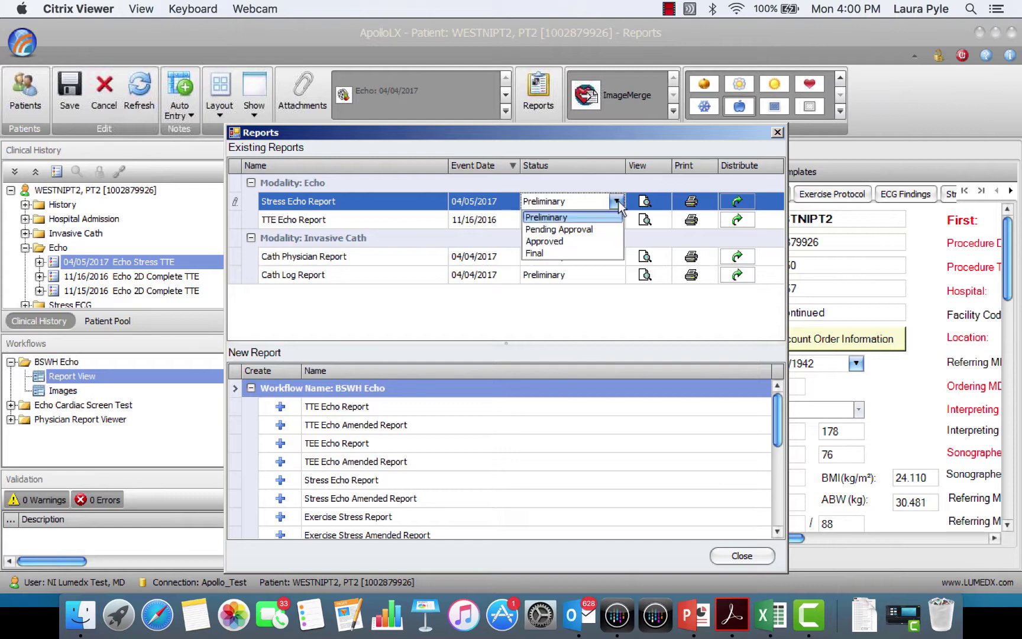
{"action": "left_click", "coordinate": [562, 252]}
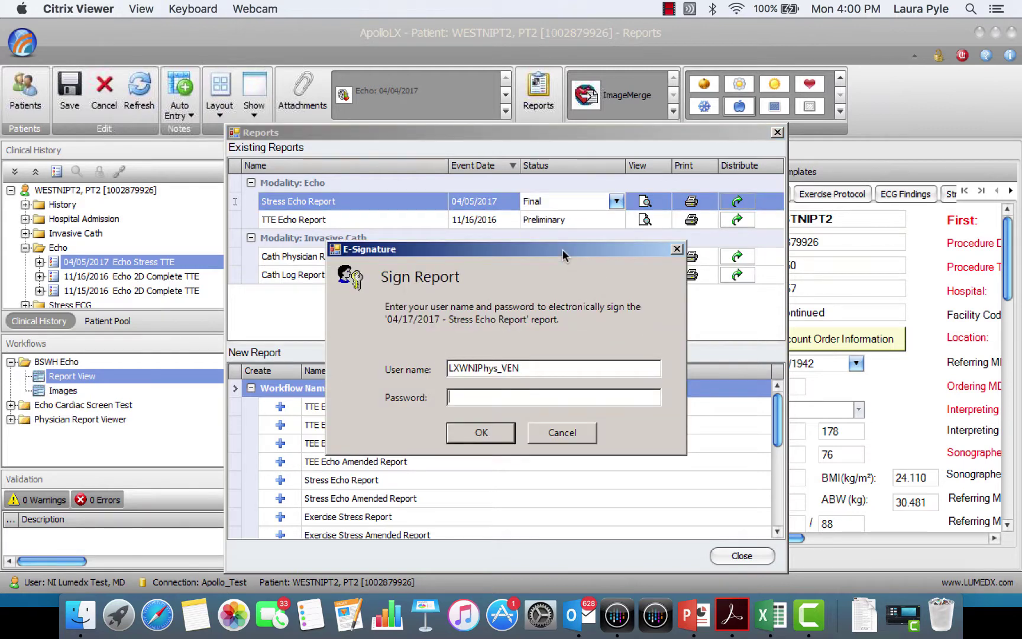